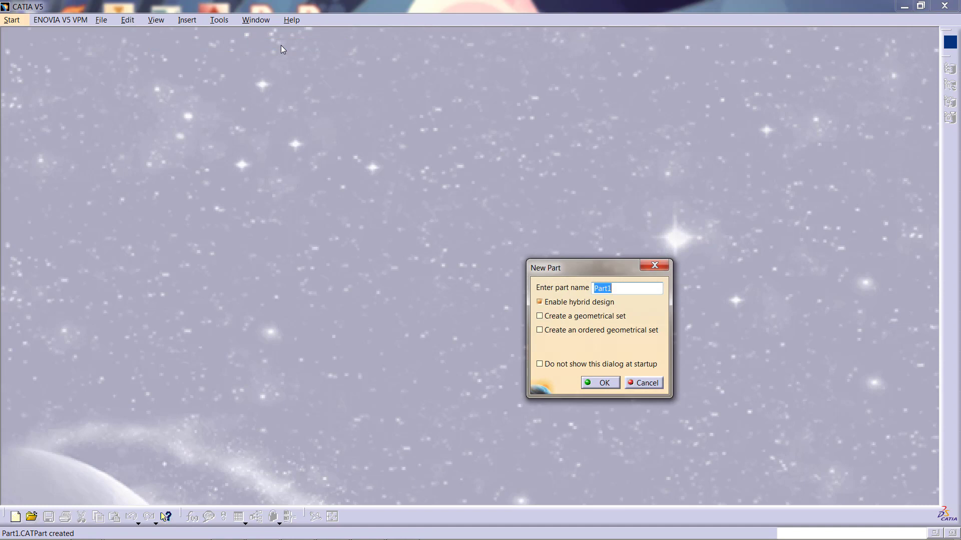
# Create the new part with the name Bracket and start a sketch on its xy plane
pyautogui.write('Bracket')
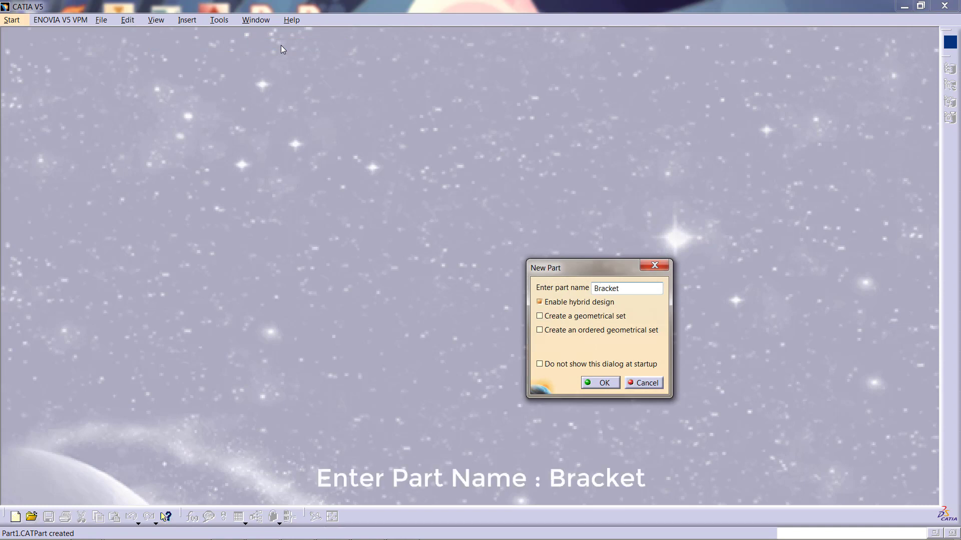
pyautogui.press('Return')
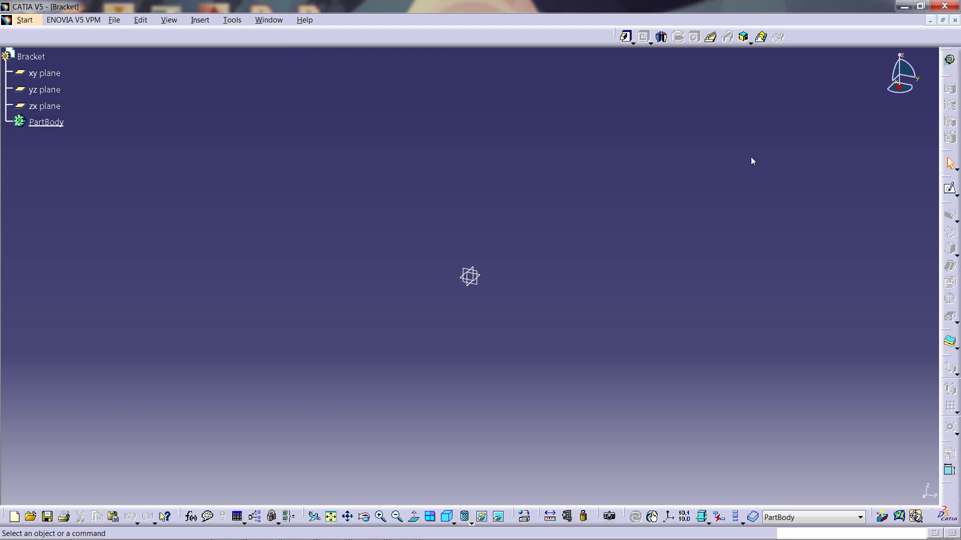
pyautogui.click(950, 190)
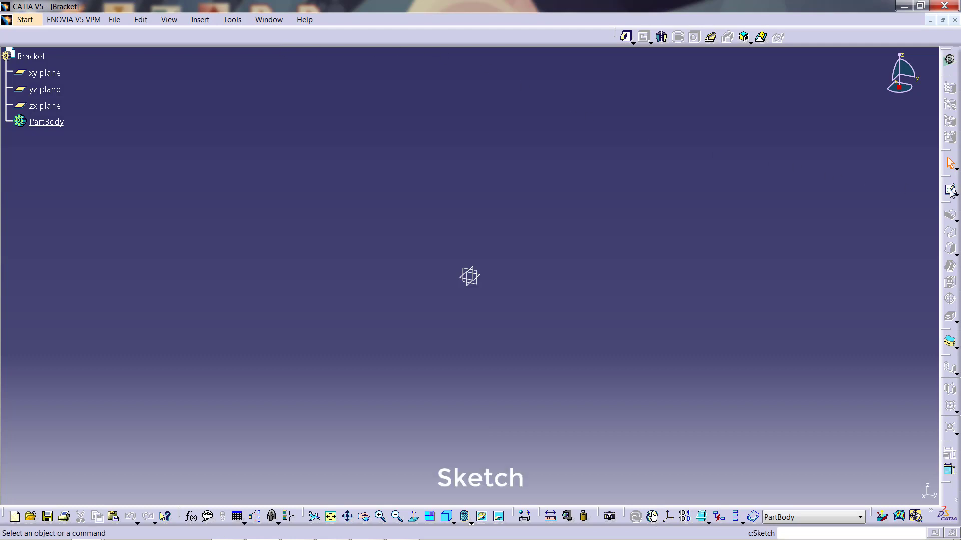
pyautogui.click(950, 190)
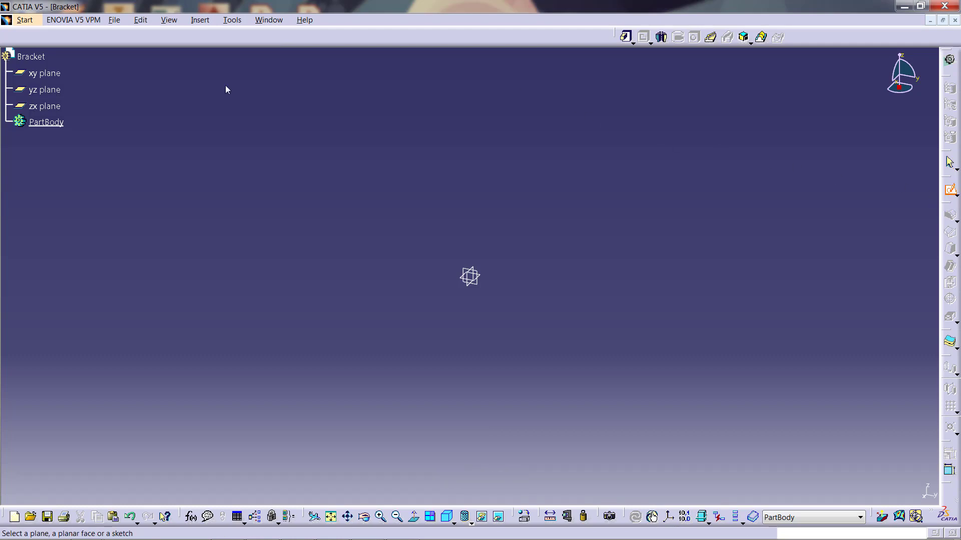
pyautogui.click(42, 71)
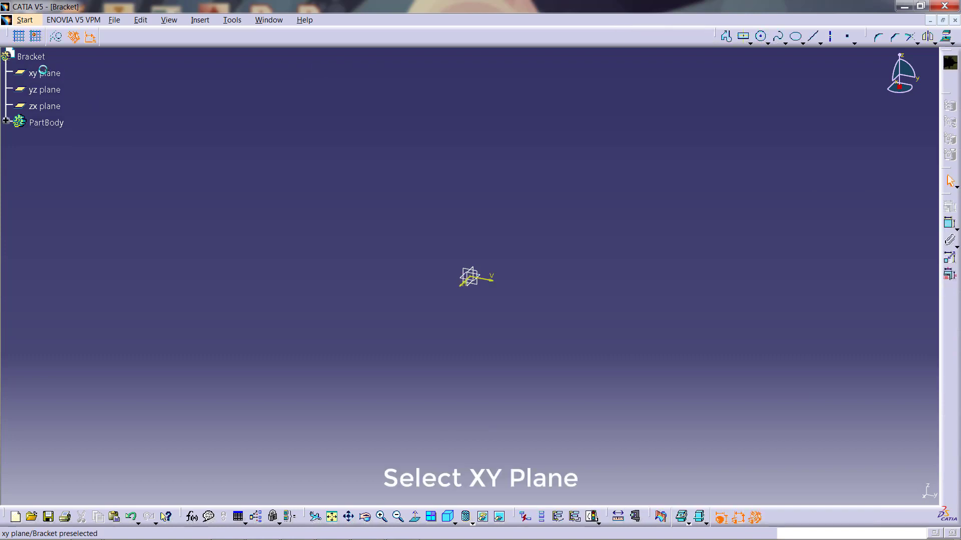
# Sketch a centered rectangle about 147 mm wide and 74 mm high around the sketch origin
pyautogui.click(751, 42)
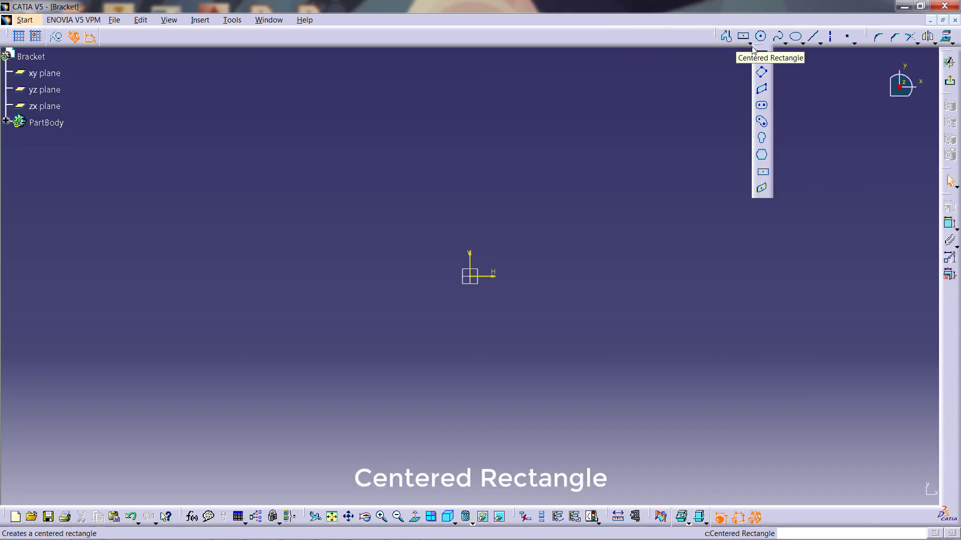
pyautogui.click(769, 172)
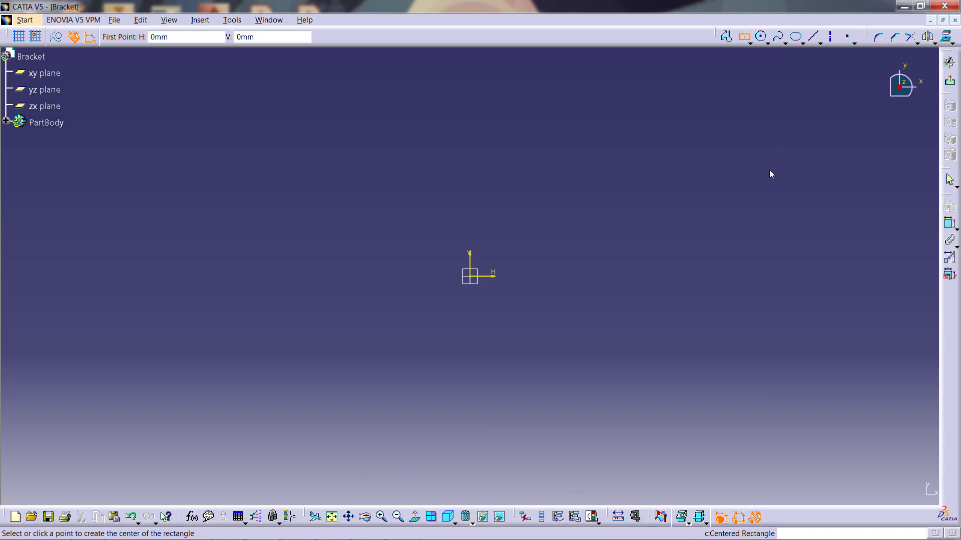
pyautogui.click(472, 277)
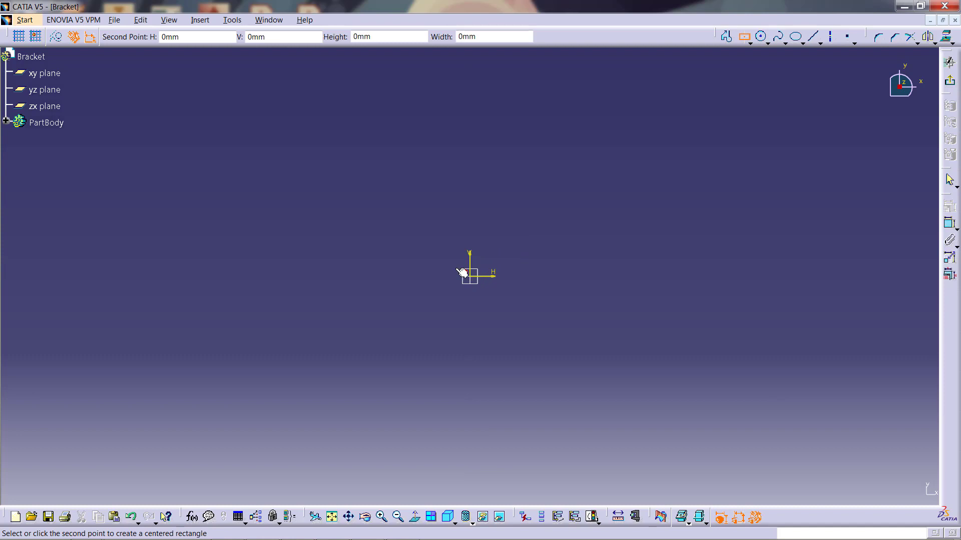
pyautogui.click(330, 207)
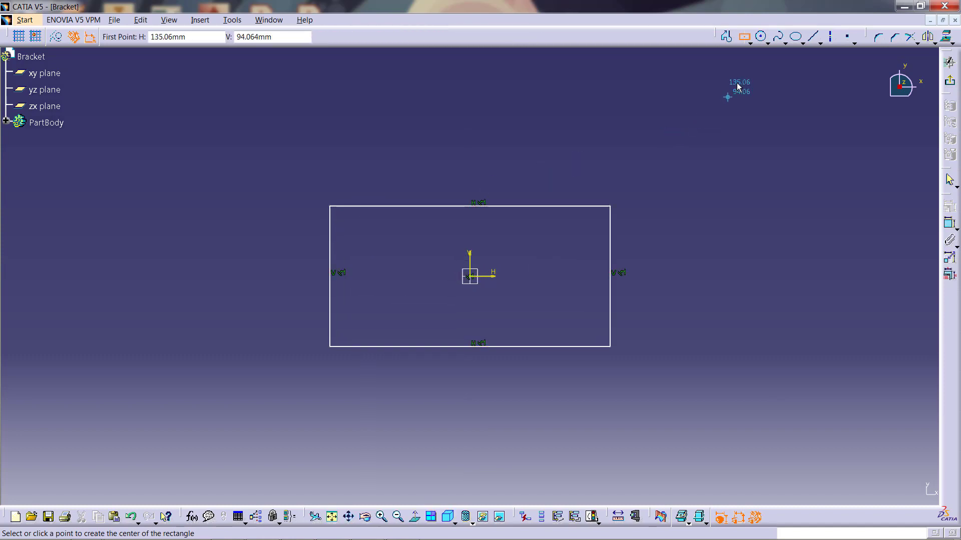
# Sketch two circles on the horizontal axis inside the rectangle, about 14 mm in diameter right of the origin and about 19 mm left of it
pyautogui.click(762, 38)
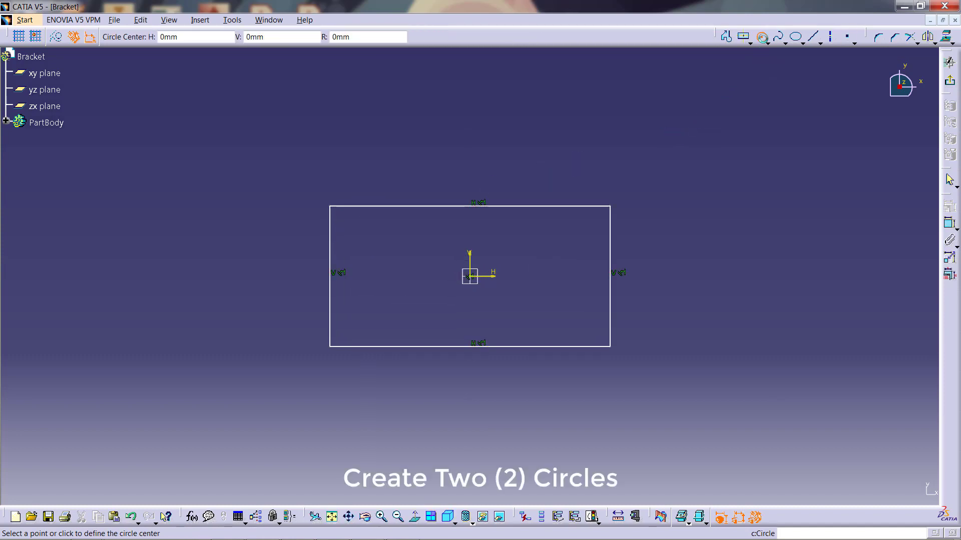
pyautogui.click(549, 278)
pyautogui.click(558, 267)
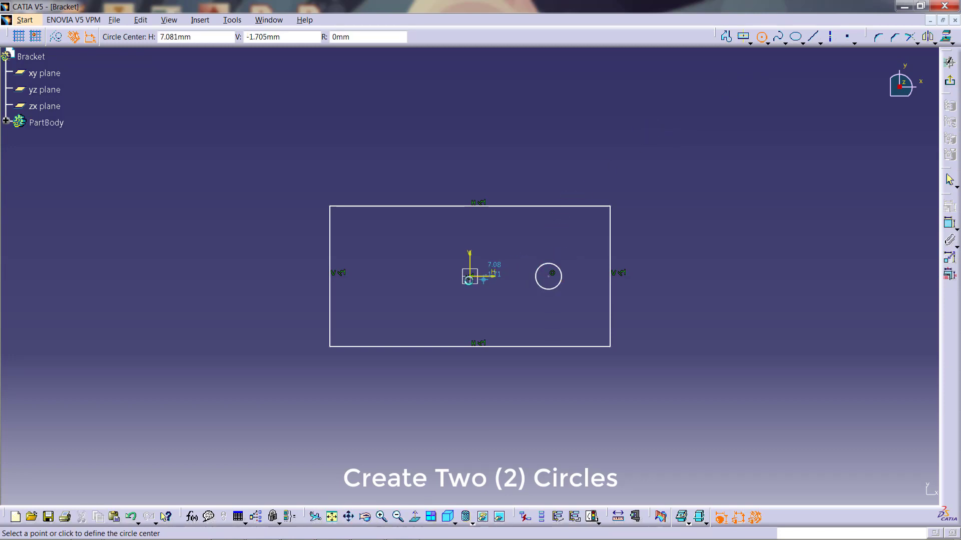
pyautogui.click(392, 276)
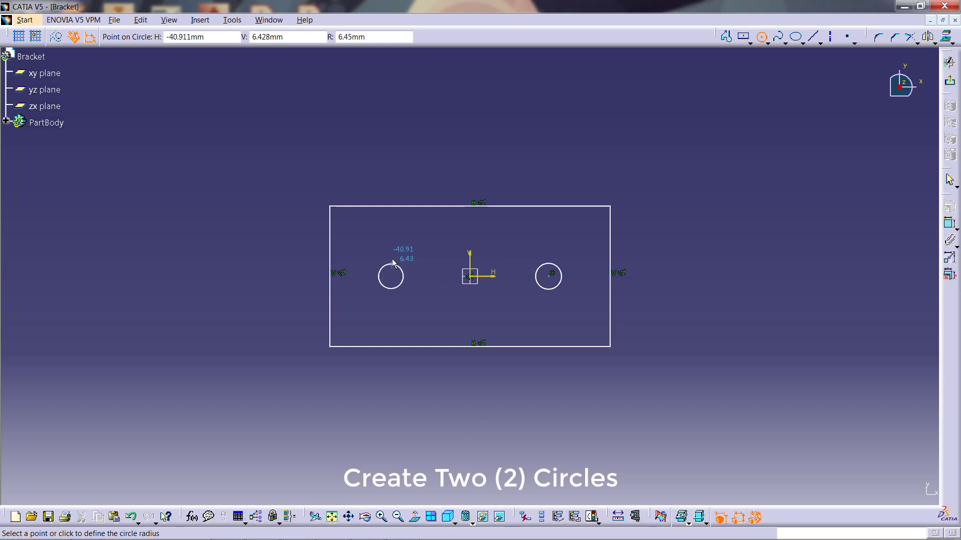
pyautogui.click(410, 277)
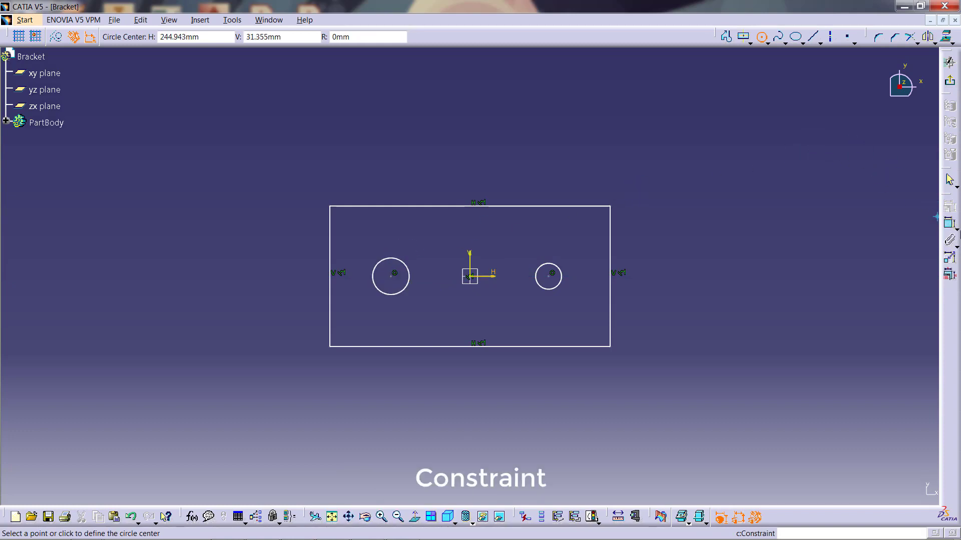
# Constrain the rectangle's horizontal length and set it to 120 mm
pyautogui.click(950, 225)
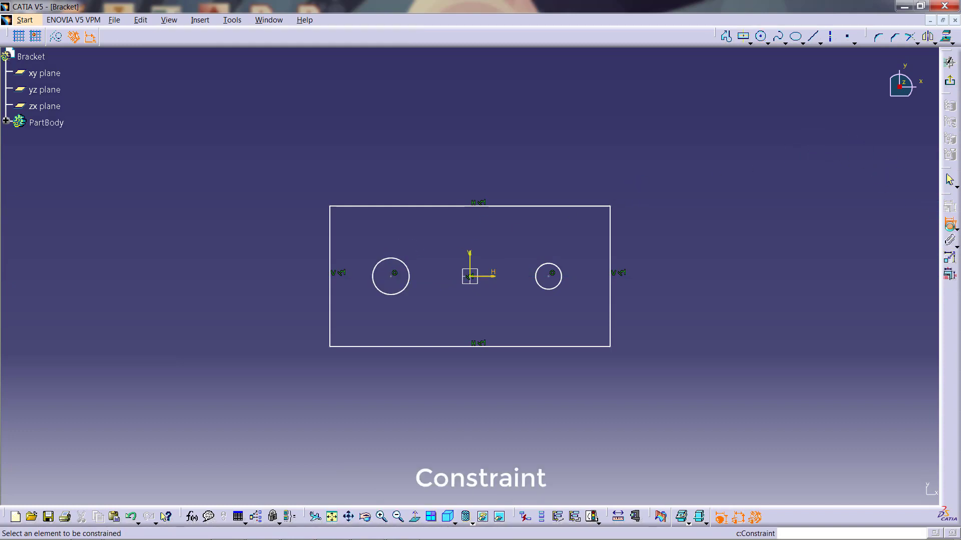
pyautogui.click(558, 206)
pyautogui.click(492, 188)
pyautogui.doubleClick(493, 189)
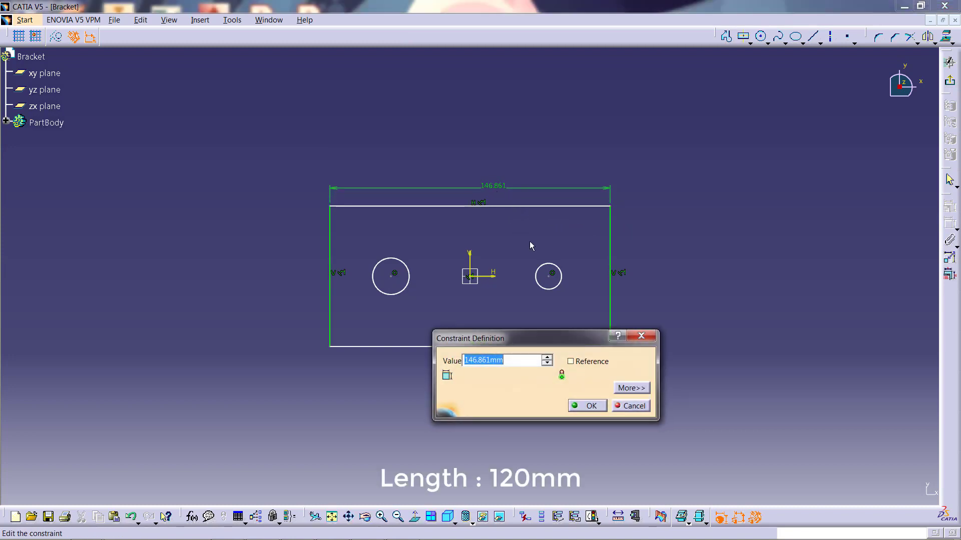
pyautogui.write('120')
pyautogui.press('Return')
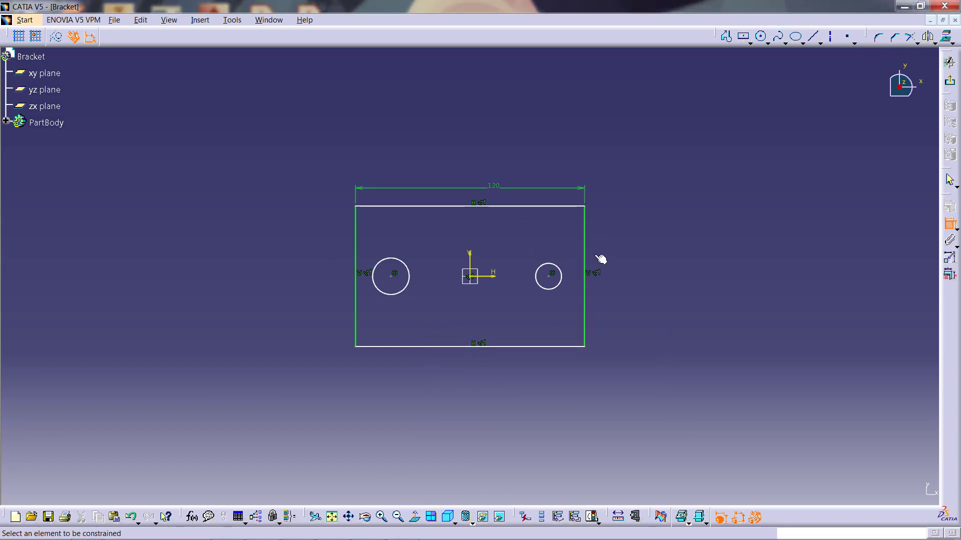
# Constrain the rectangle's vertical side length and set it to 70 mm
pyautogui.click(586, 243)
pyautogui.click(632, 271)
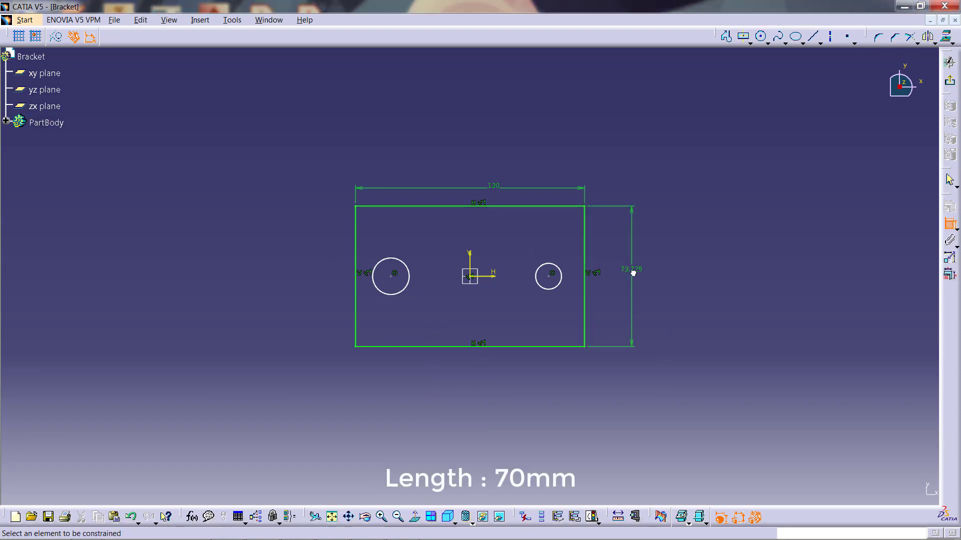
pyautogui.doubleClick(632, 273)
pyautogui.write('7')
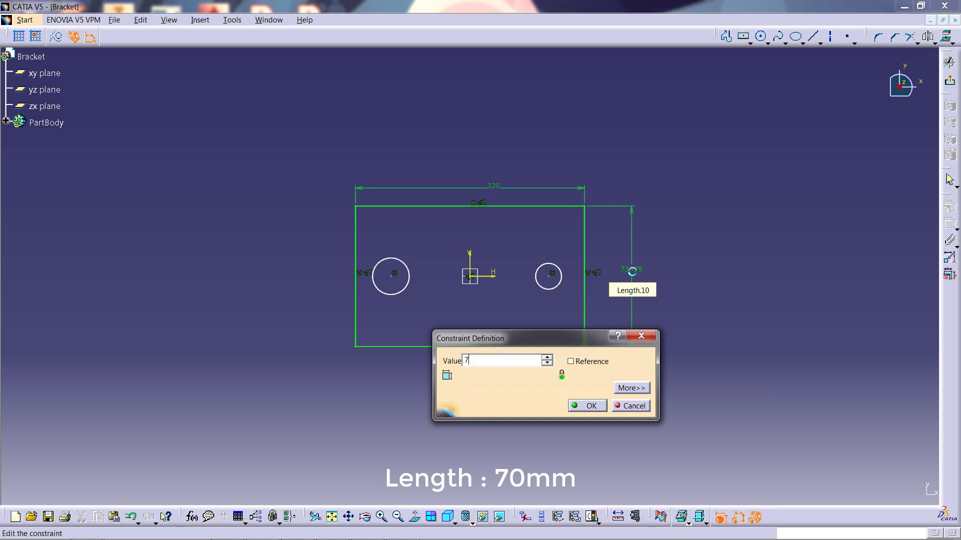
pyautogui.write('0')
pyautogui.press('Return')
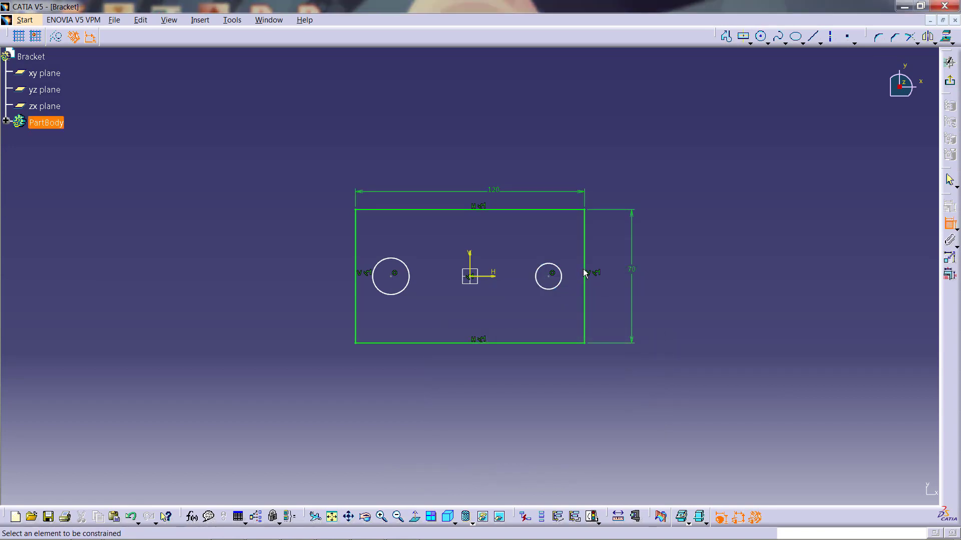
# Constrain the distance from the rectangle's right edge to the right circle's center and set it to 20 mm
pyautogui.click(591, 272)
pyautogui.click(549, 278)
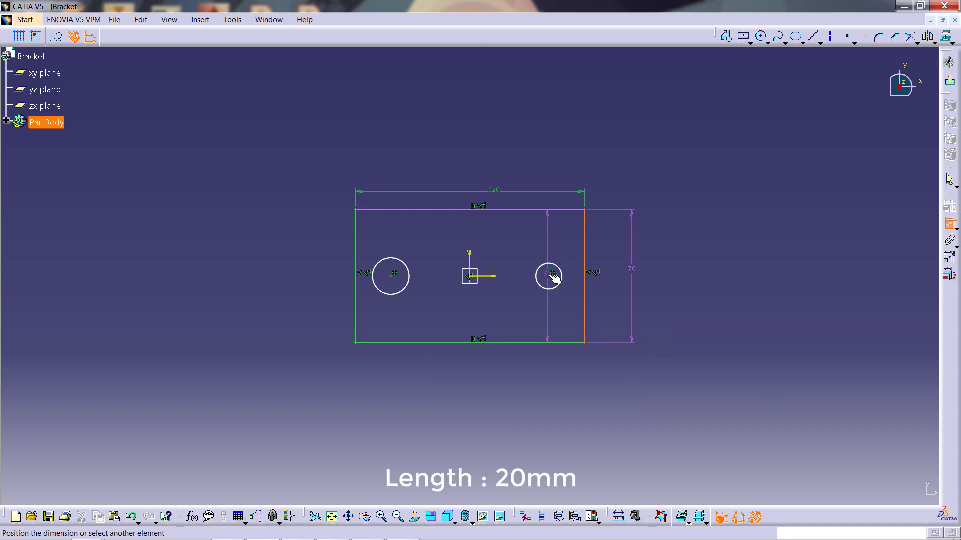
pyautogui.click(571, 376)
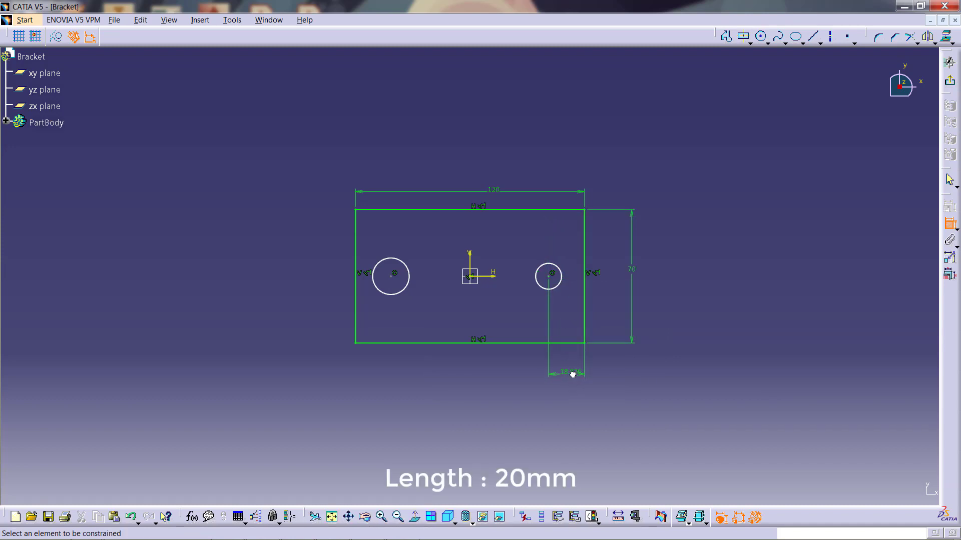
pyautogui.doubleClick(573, 376)
pyautogui.write('20')
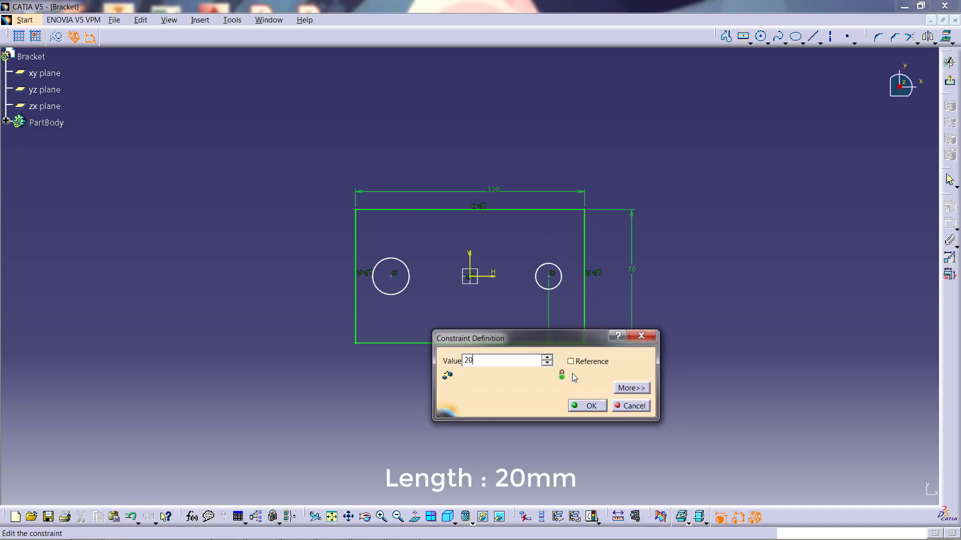
pyautogui.press('Return')
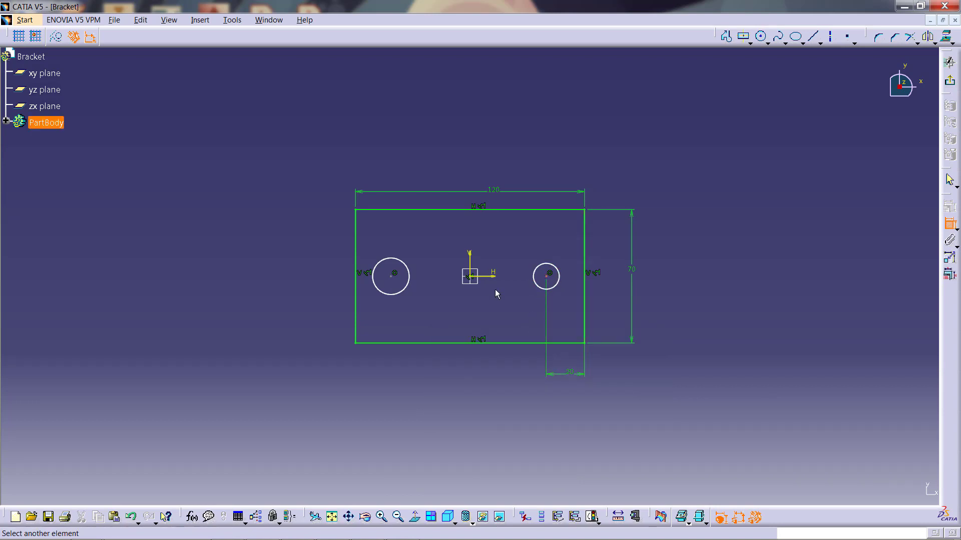
# Constrain the distance between the two circle centers and set it to 80 mm
pyautogui.click(392, 276)
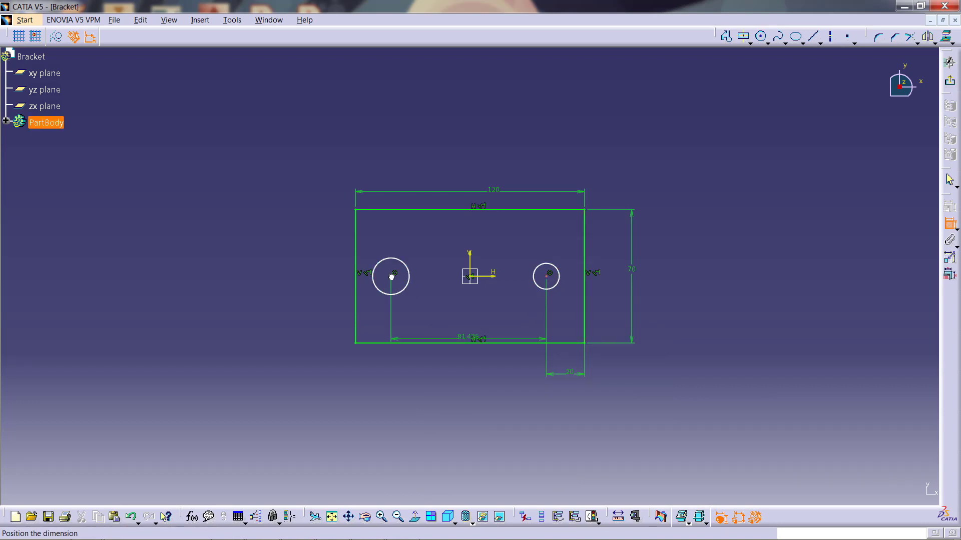
pyautogui.click(467, 376)
pyautogui.doubleClick(465, 373)
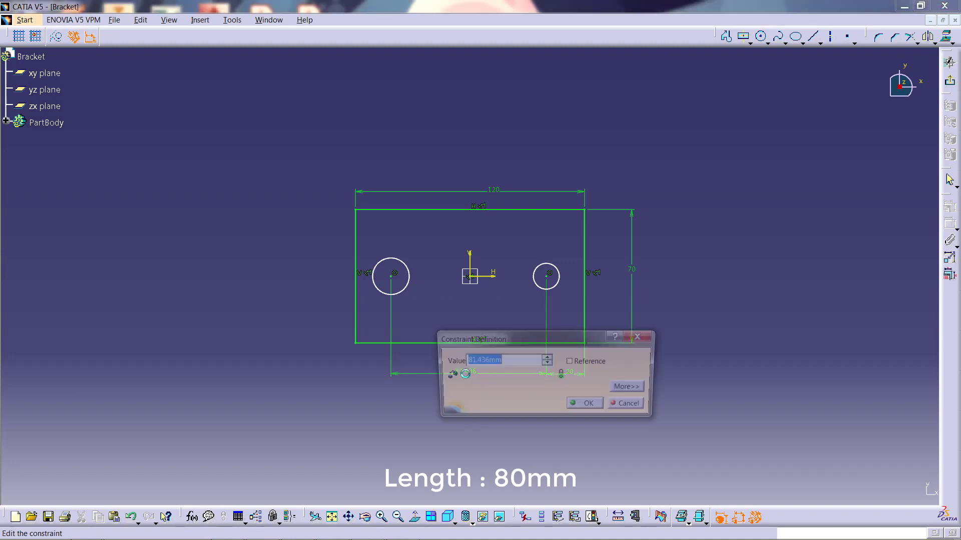
pyautogui.press('Return')
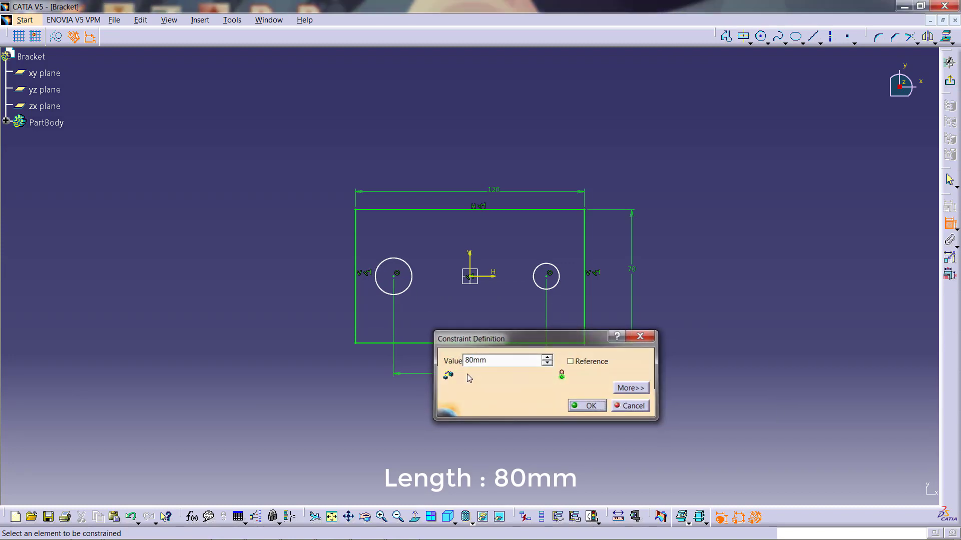
# Add diameter constraints to both circles and set each diameter to 12 mm
pyautogui.click(555, 268)
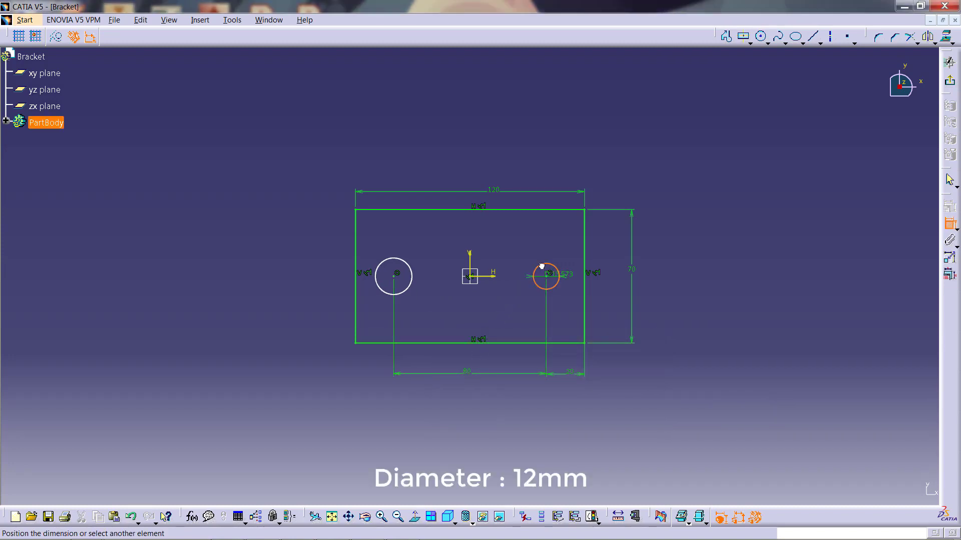
pyautogui.doubleClick(563, 258)
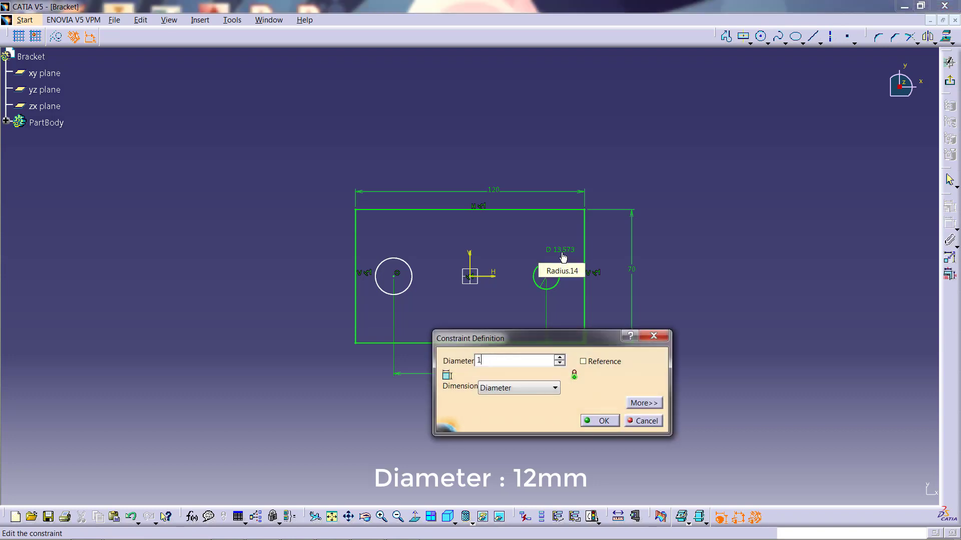
pyautogui.write('12mm')
pyautogui.press('Return')
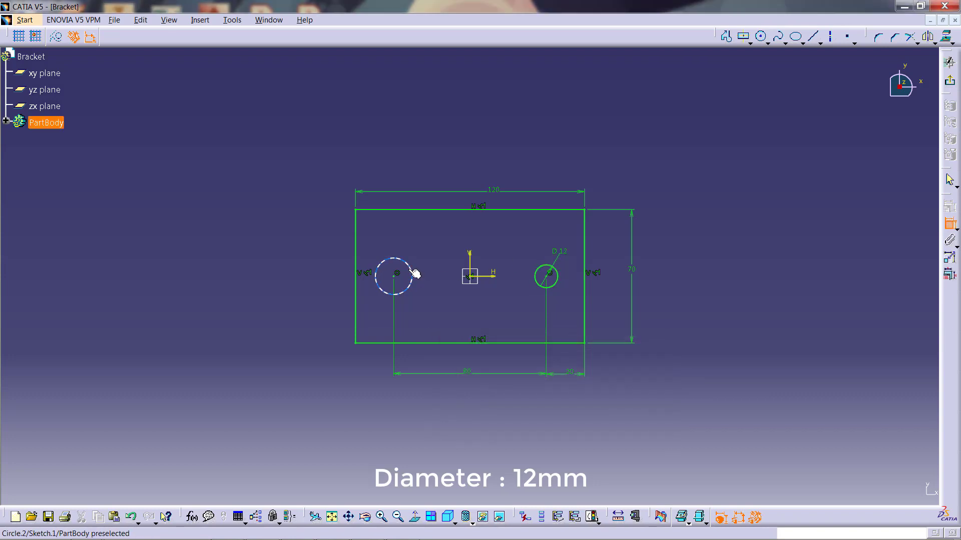
pyautogui.click(416, 274)
pyautogui.doubleClick(420, 257)
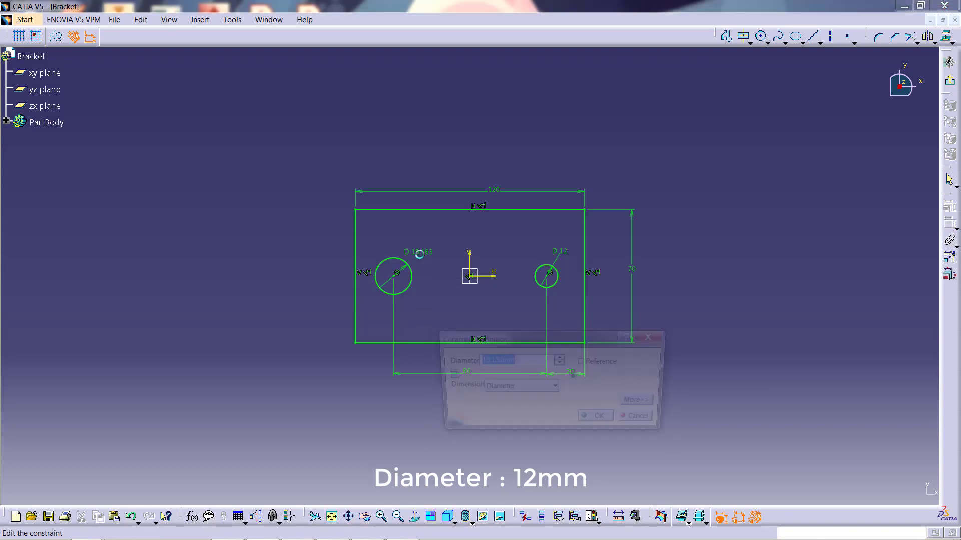
pyautogui.write('12')
pyautogui.press('Return')
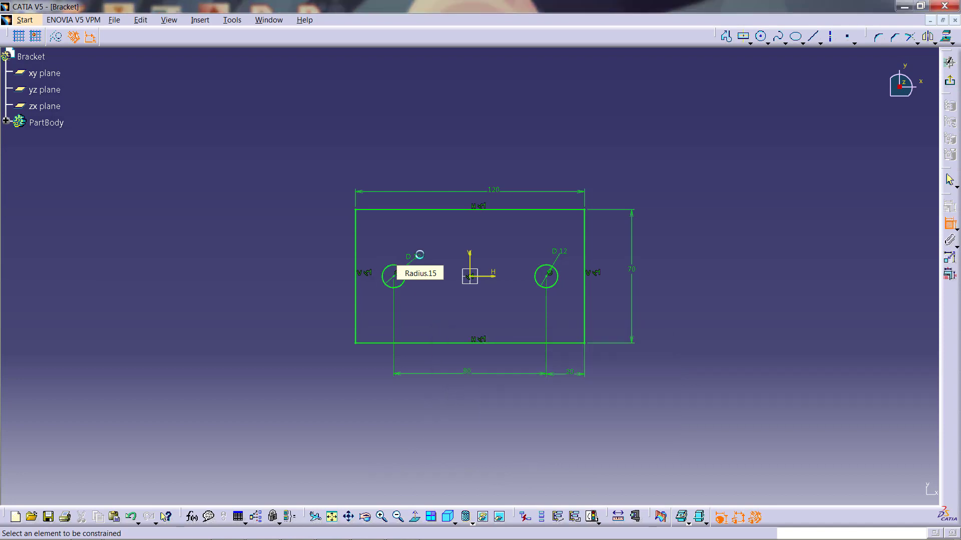
# Exit the sketch and extrude its profile as a Pad with a length of 10 mm
pyautogui.click(950, 84)
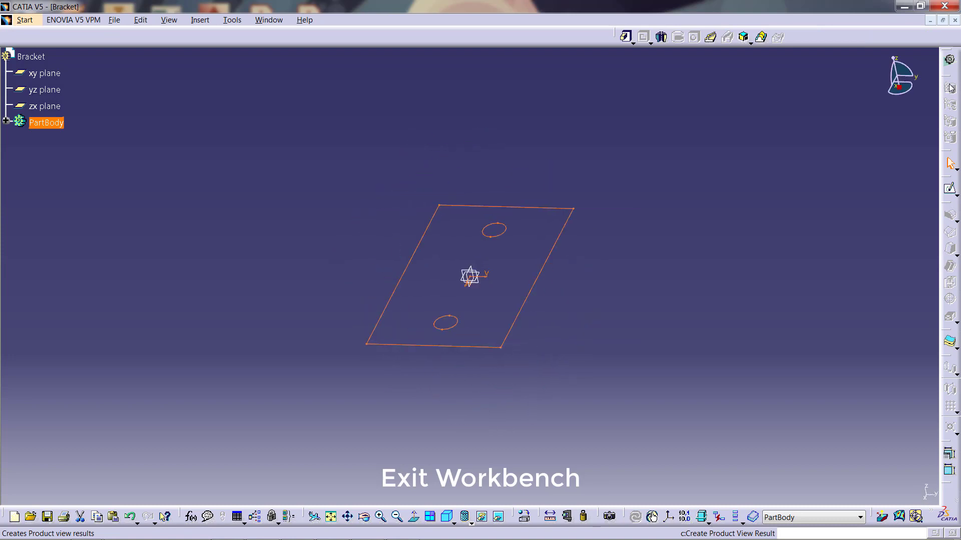
pyautogui.click(627, 38)
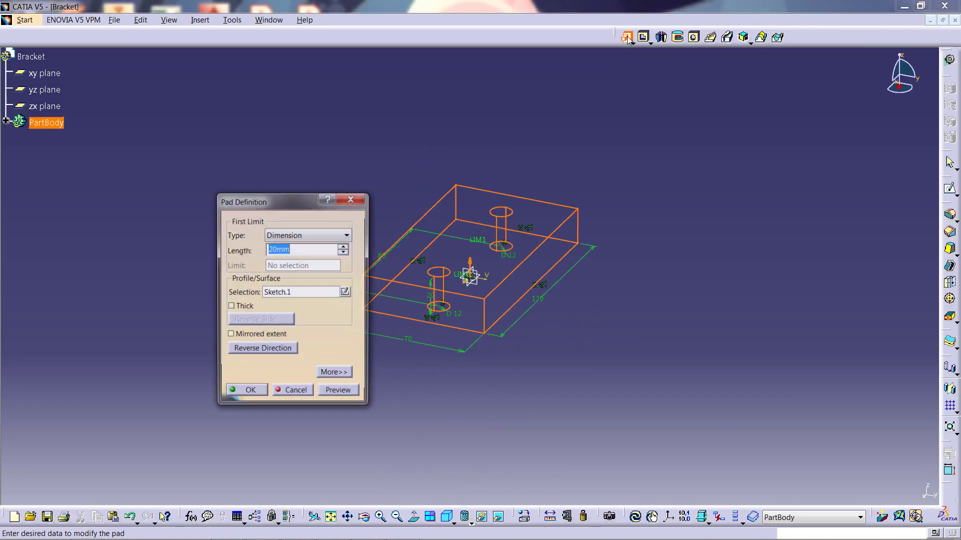
pyautogui.write('10')
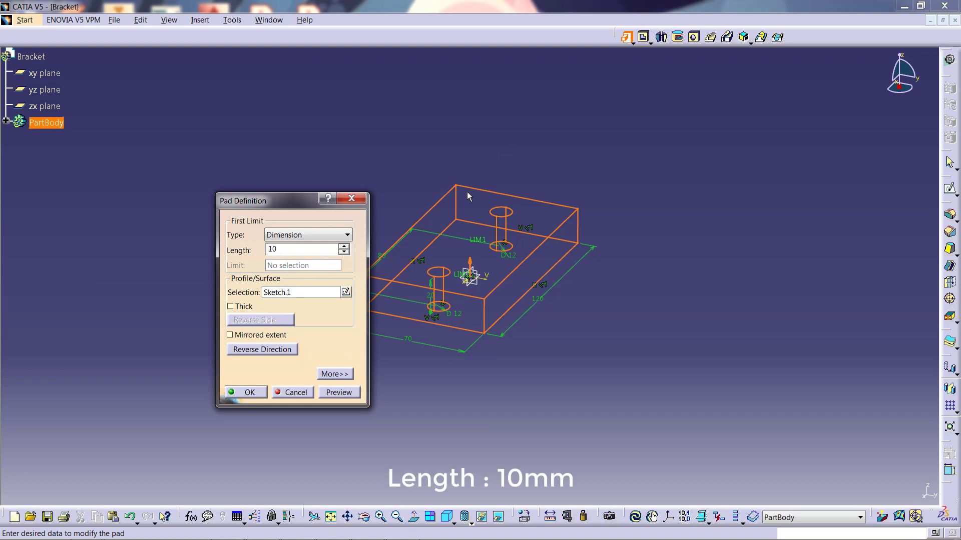
pyautogui.click(248, 393)
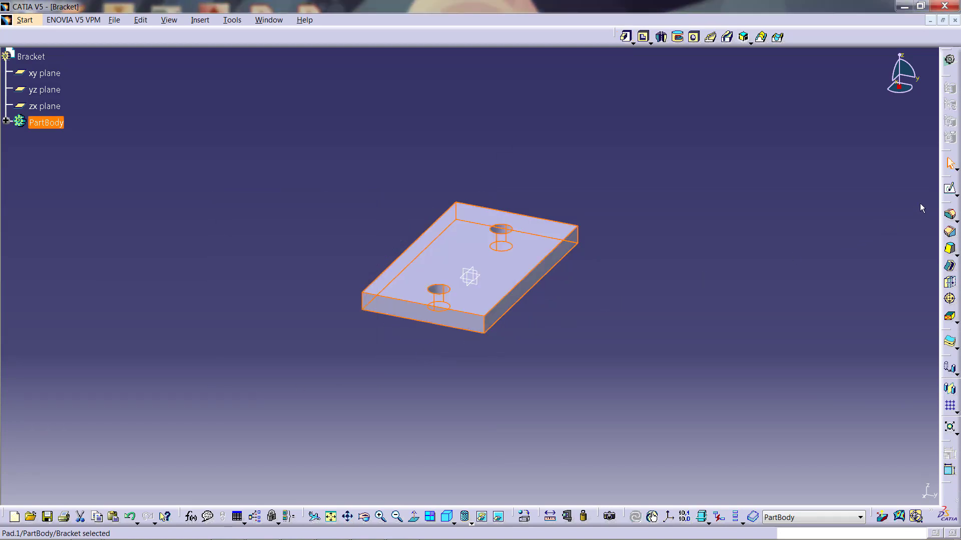
# Start a new sketch on the plate's long side face and fit the part in the view
pyautogui.click(950, 191)
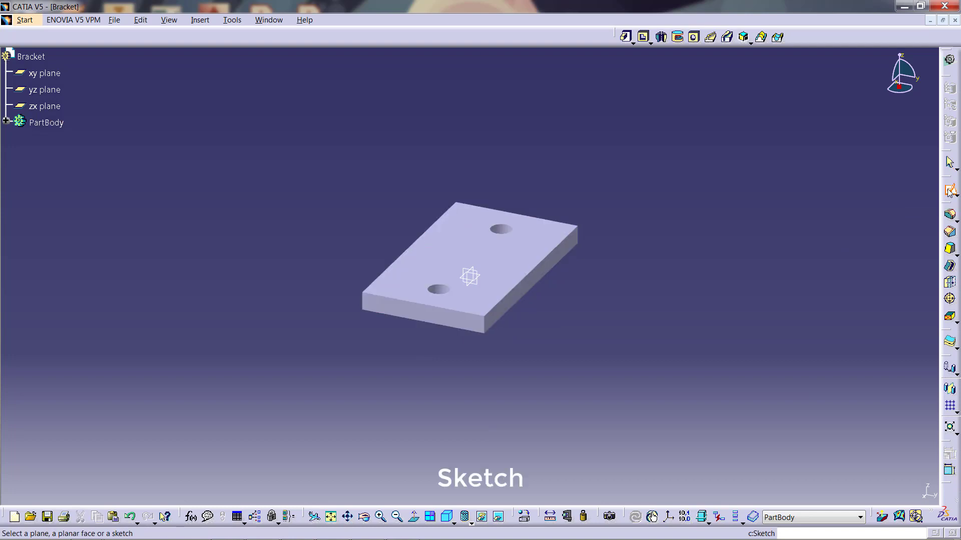
pyautogui.click(554, 264)
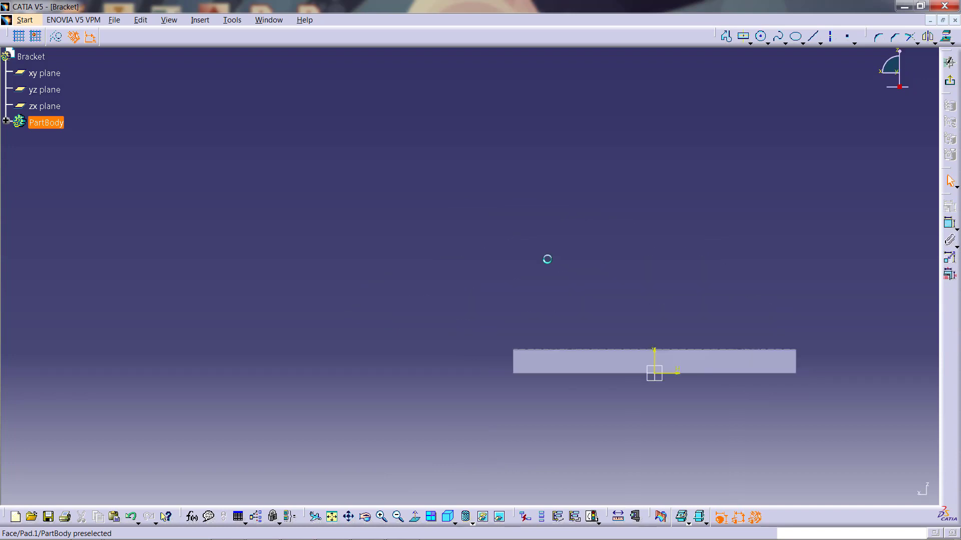
pyautogui.click(333, 517)
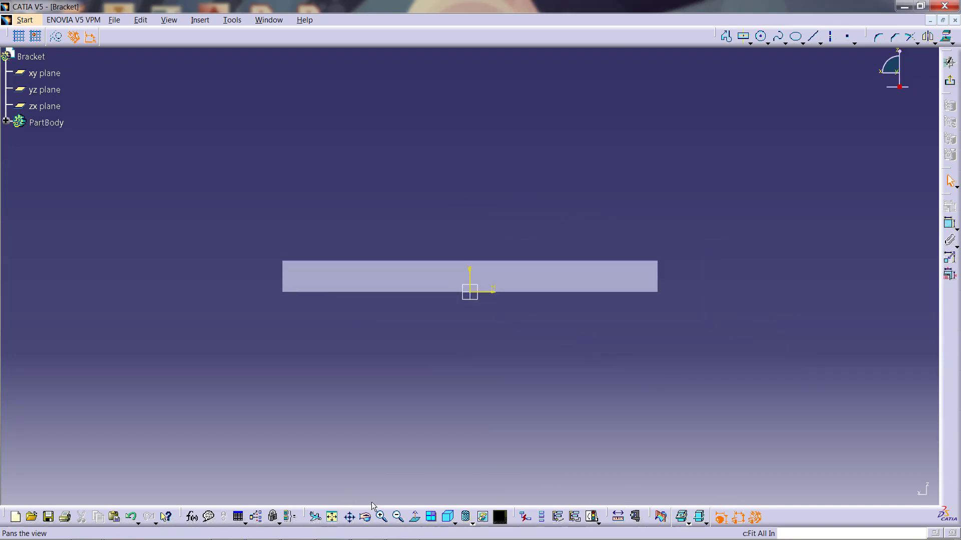
# Sketch a closed profile hanging from the plate's top edge, about 67 mm wide, with short vertical sides, slanted lines and a rounded tangent-arc bottom
pyautogui.click(726, 37)
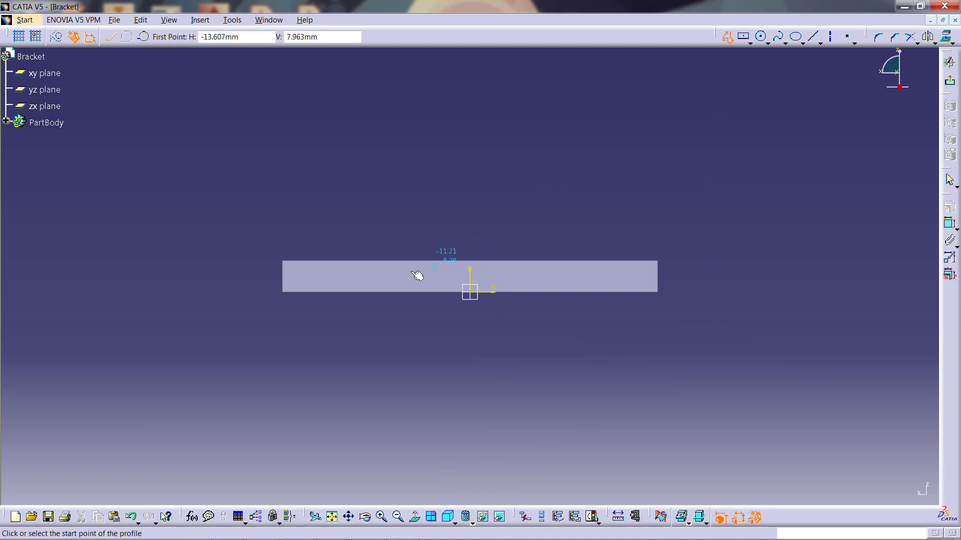
pyautogui.click(365, 261)
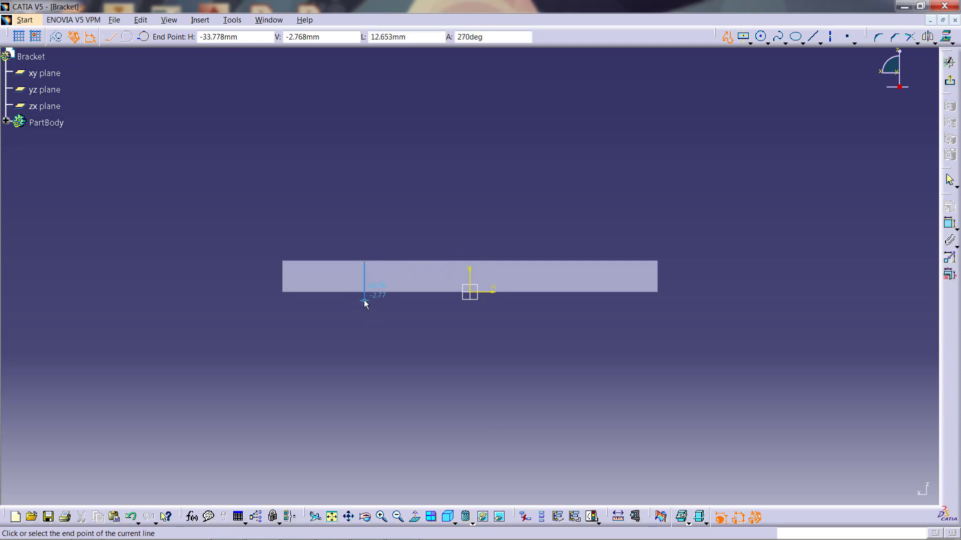
pyautogui.click(364, 299)
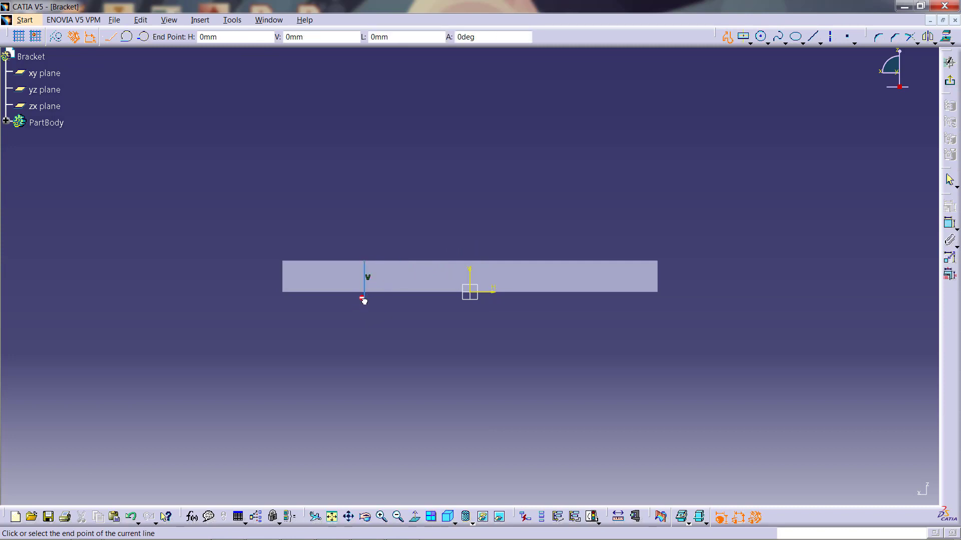
pyautogui.click(420, 420)
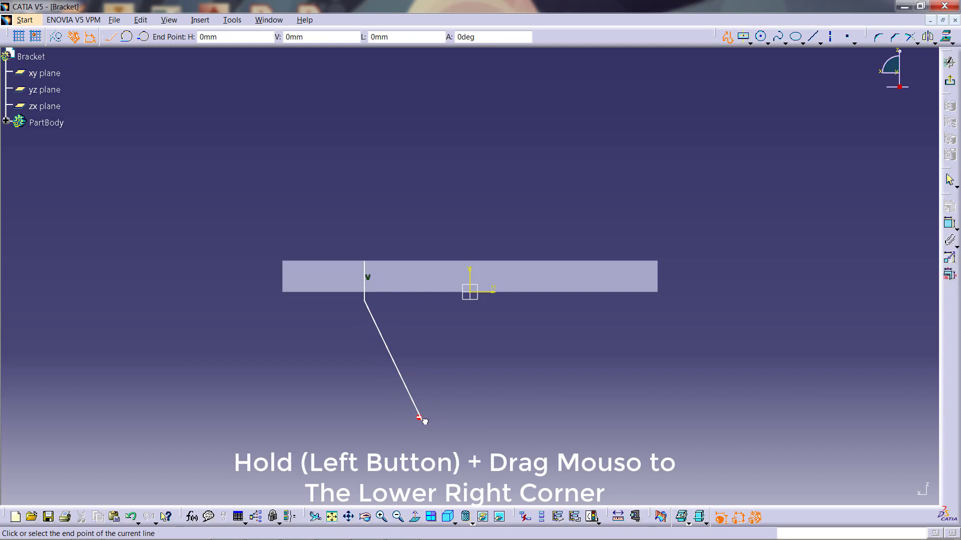
pyautogui.moveTo(448, 463); pyautogui.dragTo(460, 457)
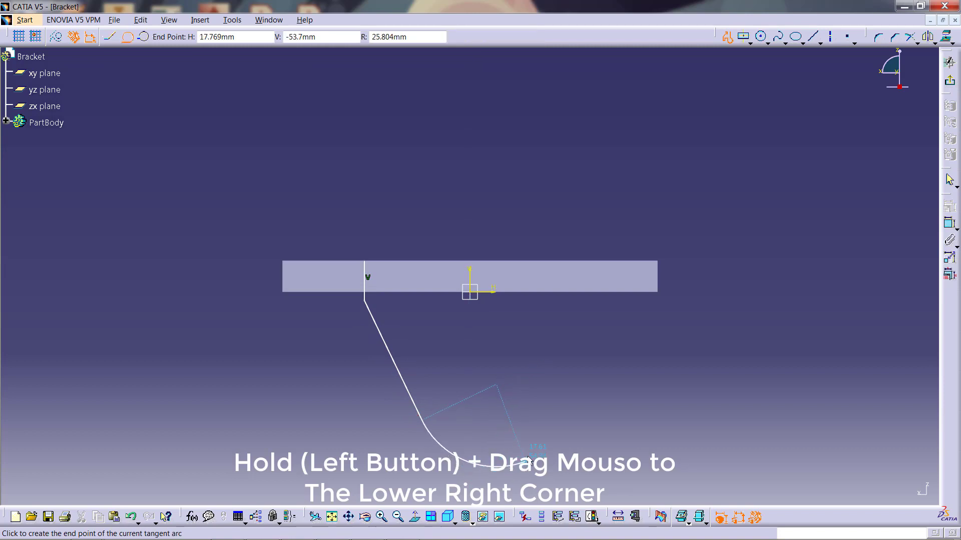
pyautogui.click(537, 419)
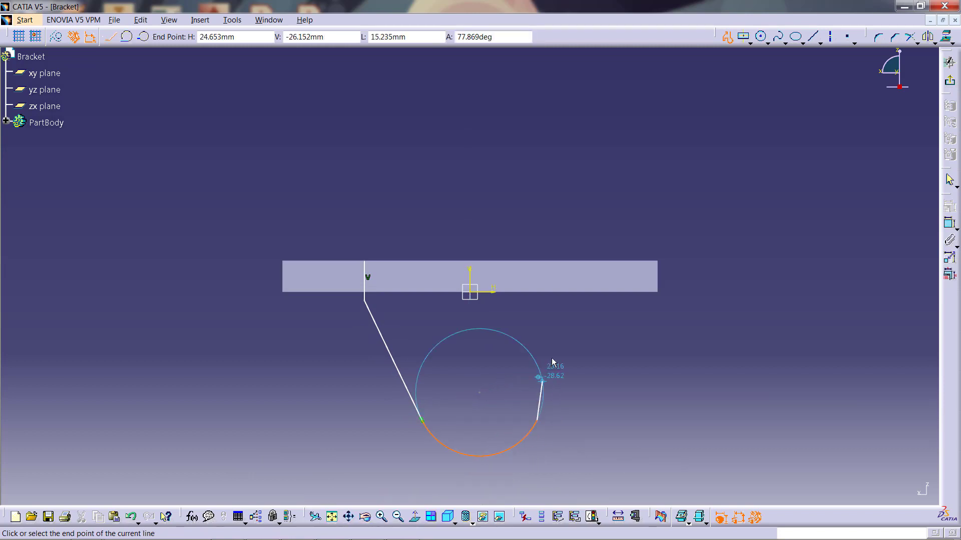
pyautogui.click(574, 300)
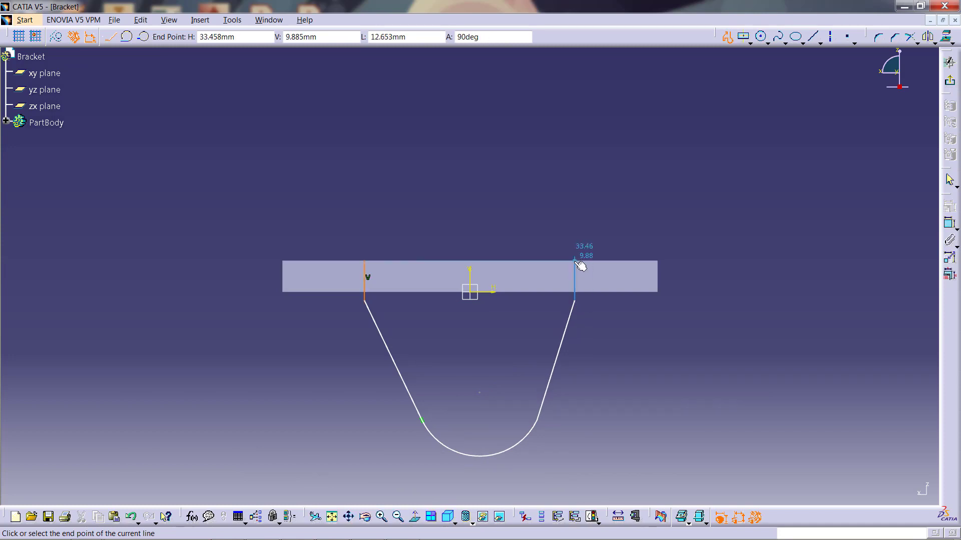
pyautogui.click(575, 260)
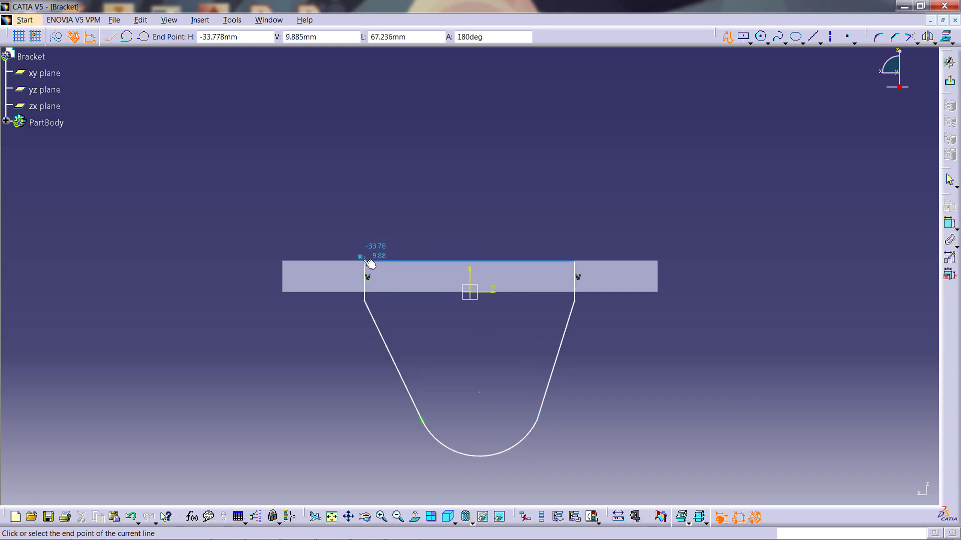
pyautogui.click(365, 261)
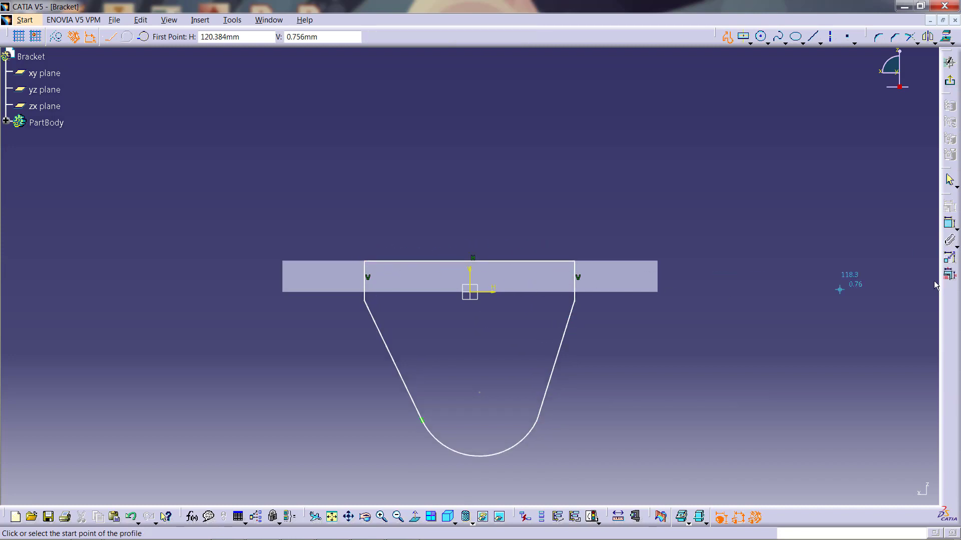
# Add a tangency constraint between the profile's right slanted line and the bottom arc
pyautogui.click(949, 226)
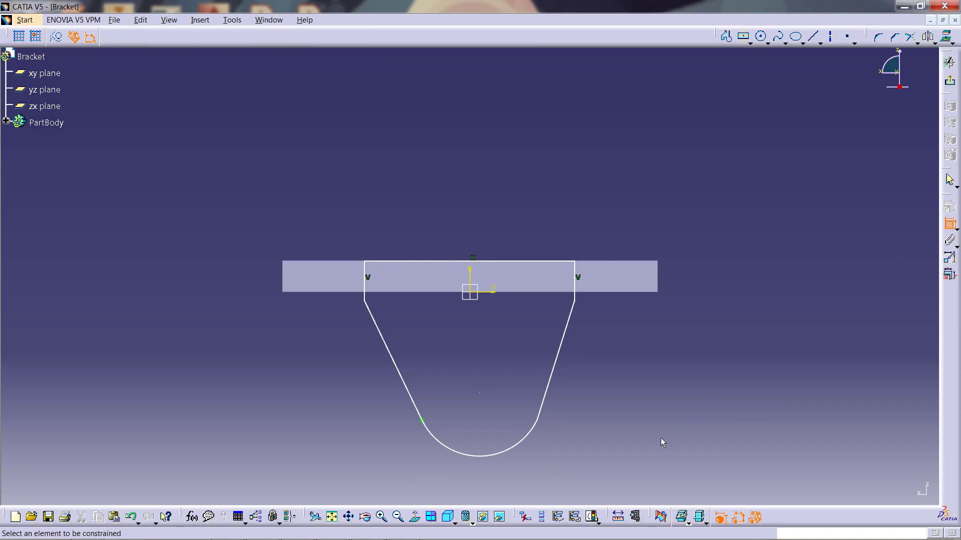
pyautogui.click(544, 405)
pyautogui.click(530, 434)
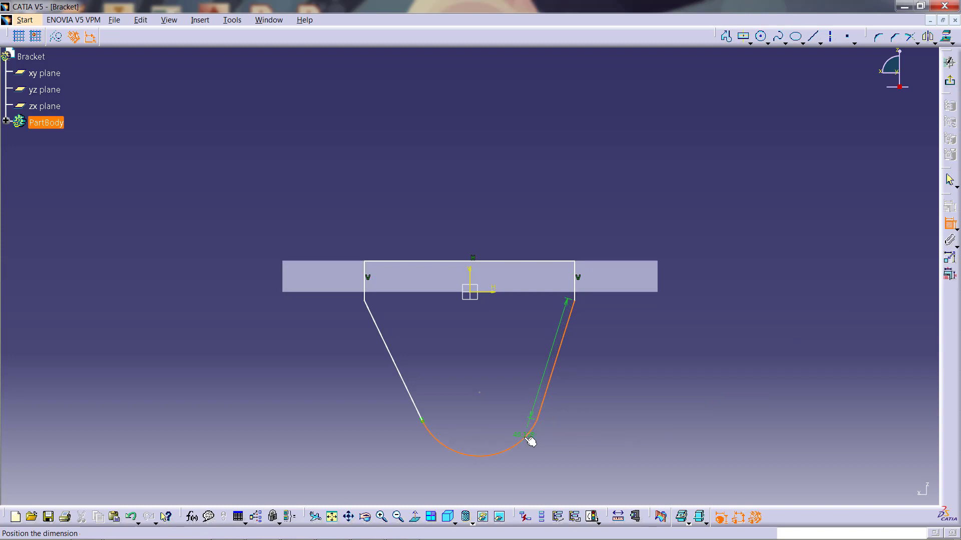
pyautogui.rightClick(573, 415)
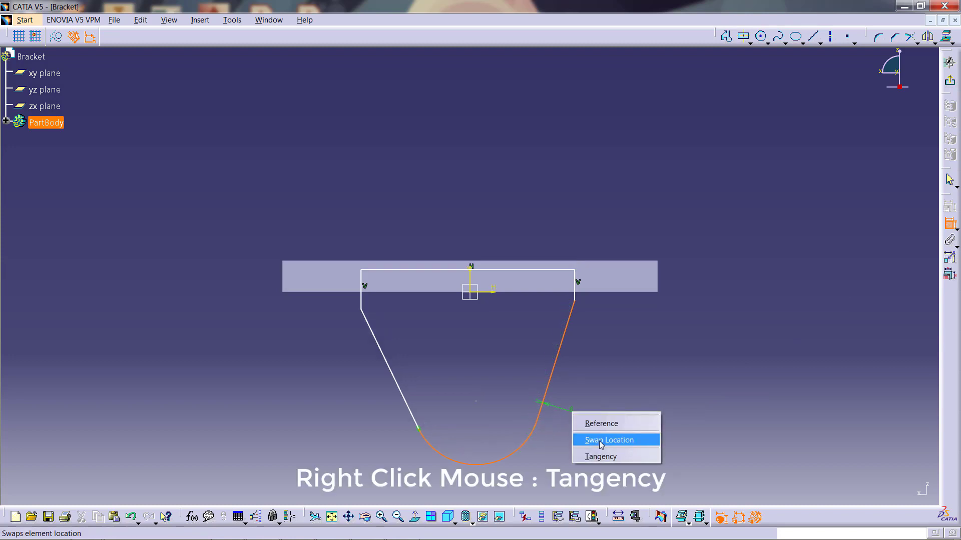
pyautogui.click(609, 457)
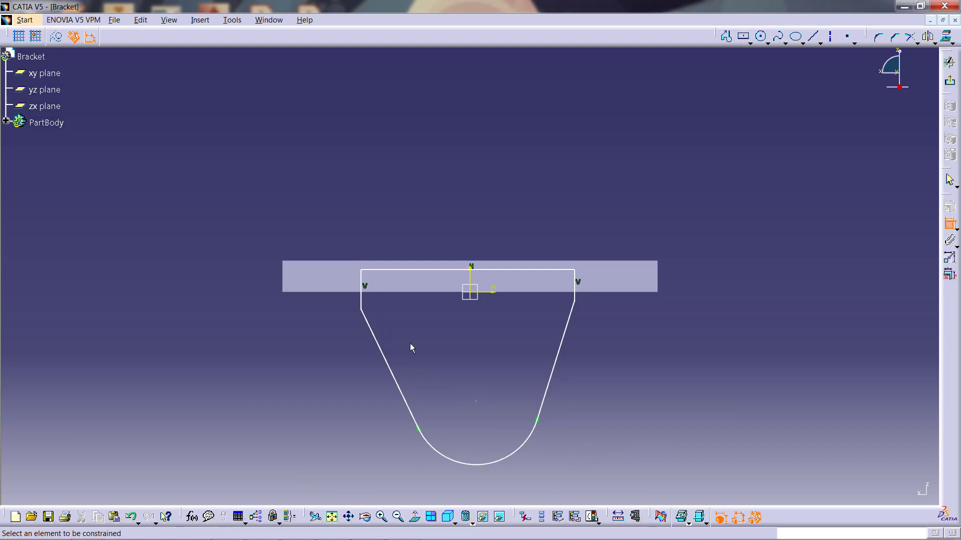
# Make the profile's top line coincident with the plate's top edge
pyautogui.click(406, 270)
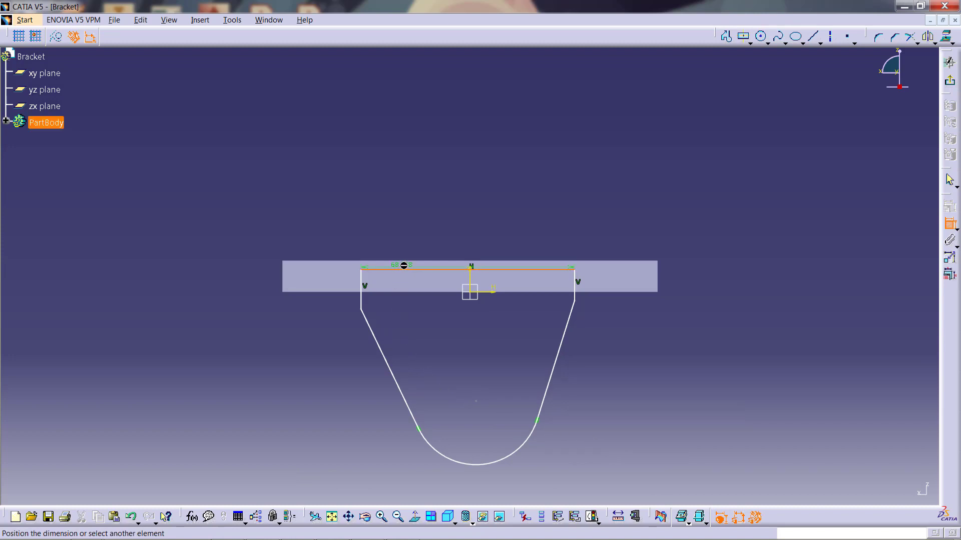
pyautogui.click(408, 265)
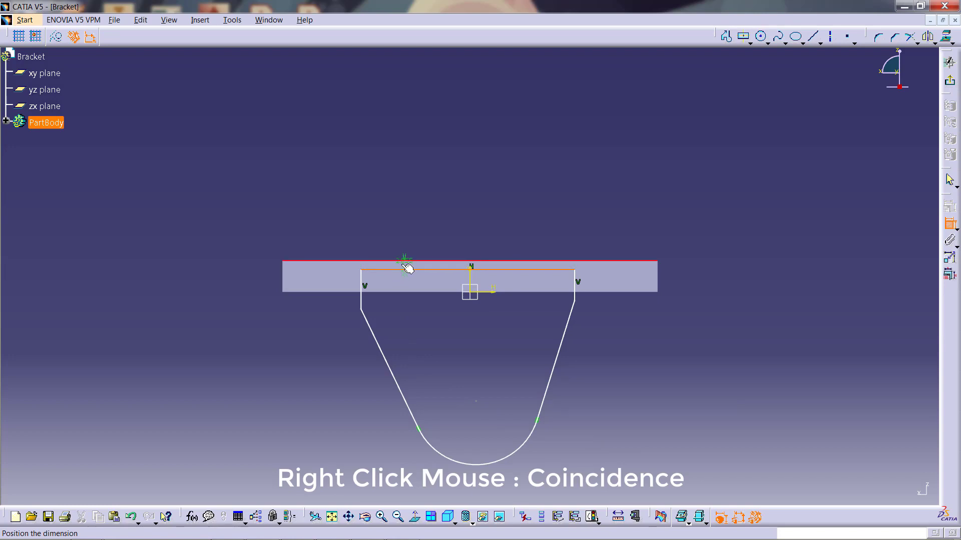
pyautogui.rightClick(417, 230)
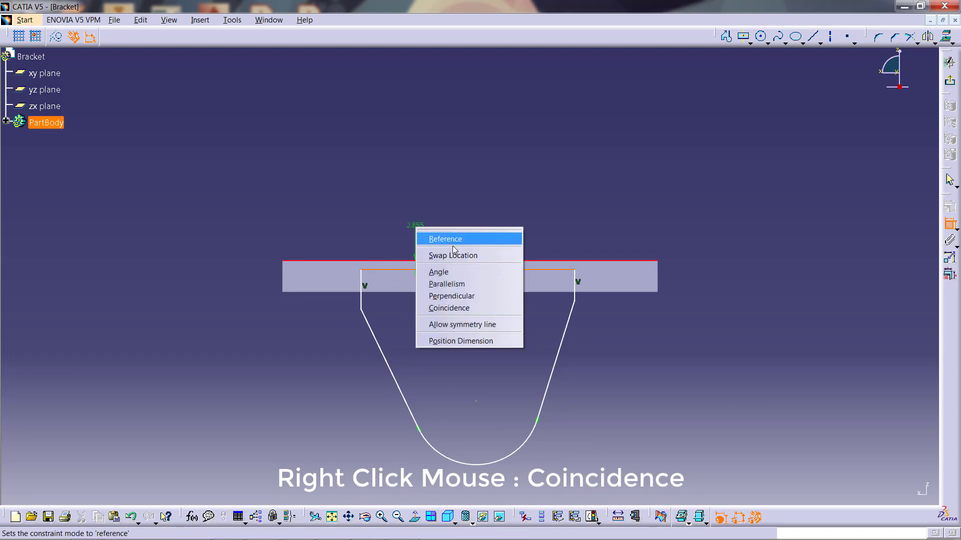
pyautogui.click(498, 309)
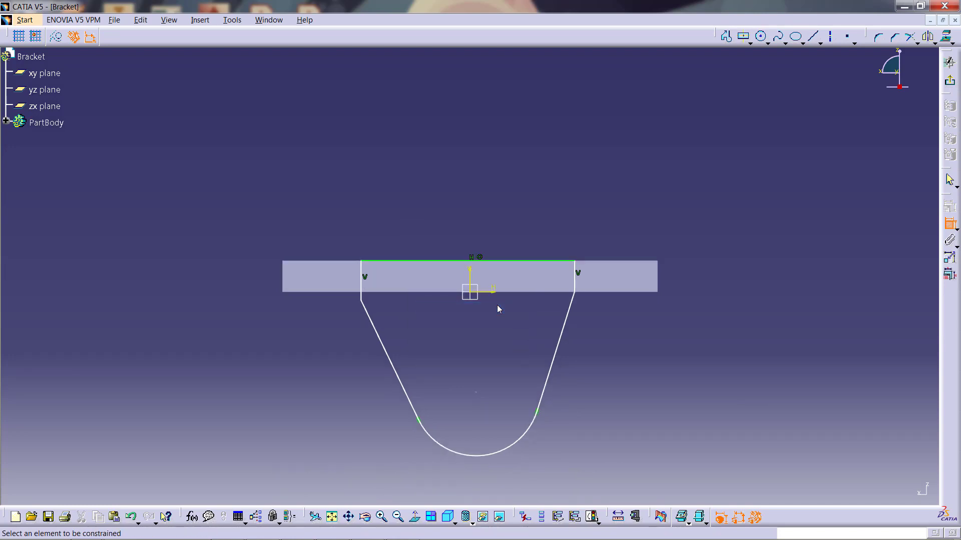
# Dimension the profile's top line and set its length to 70 mm
pyautogui.click(511, 264)
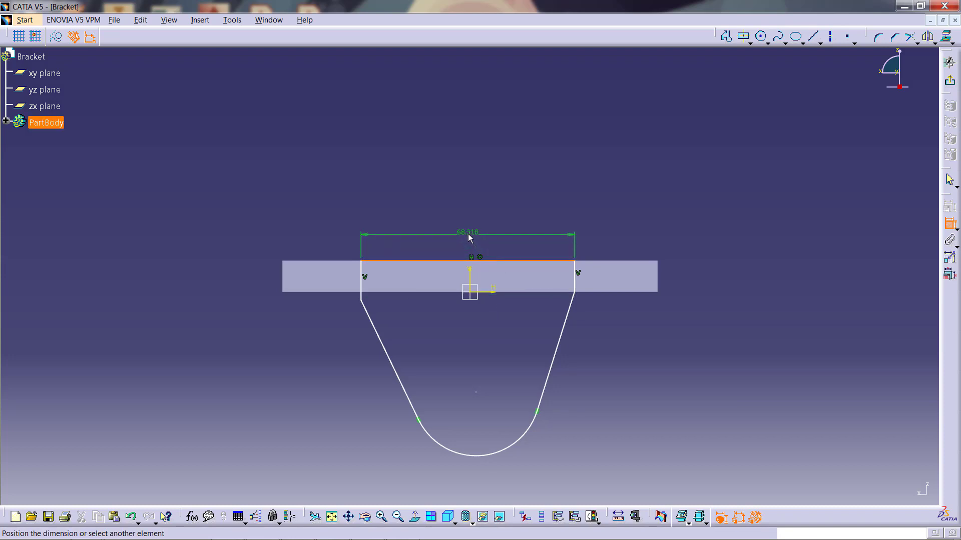
pyautogui.click(468, 232)
pyautogui.doubleClick(468, 232)
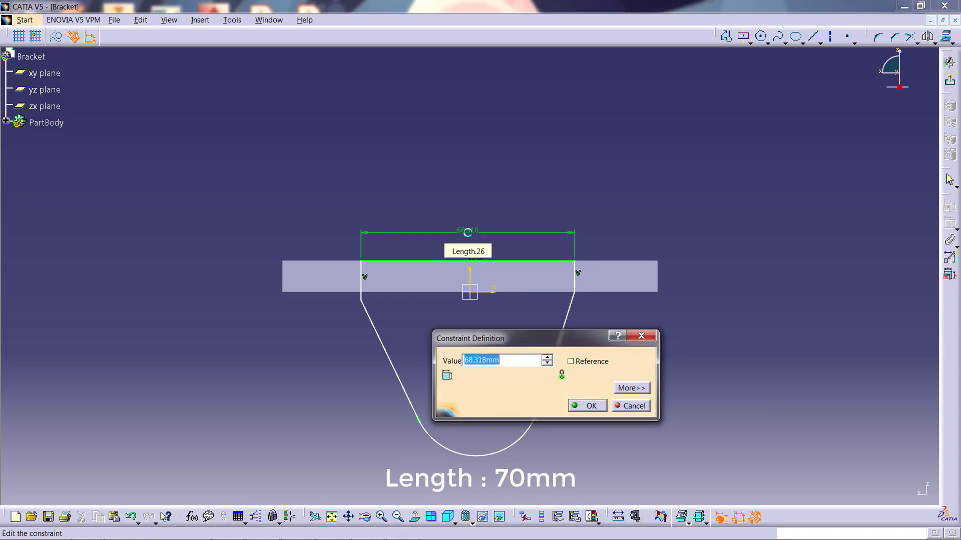
pyautogui.write('70')
pyautogui.press('Return')
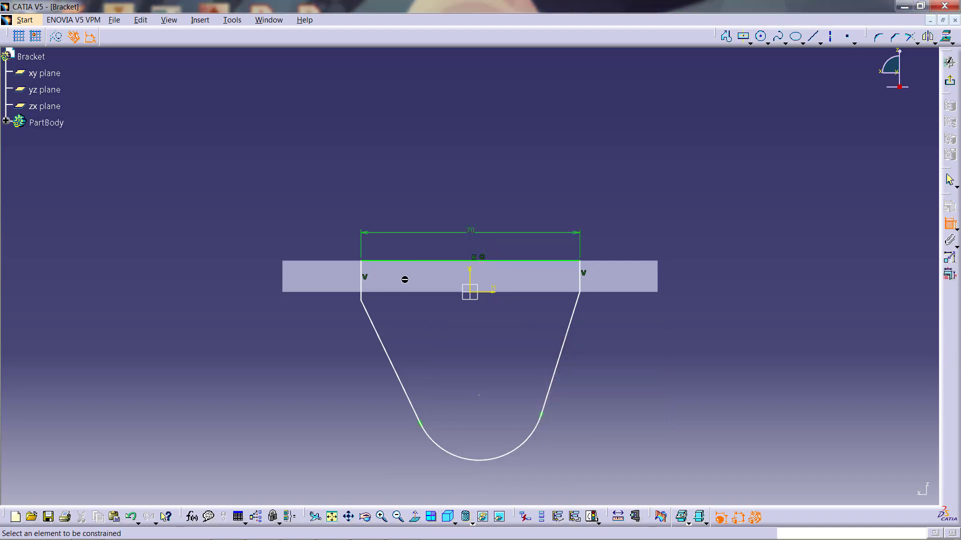
# Constrain the distance from the plate's left edge to the profile's left vertical line and set it to 25 mm
pyautogui.click(289, 282)
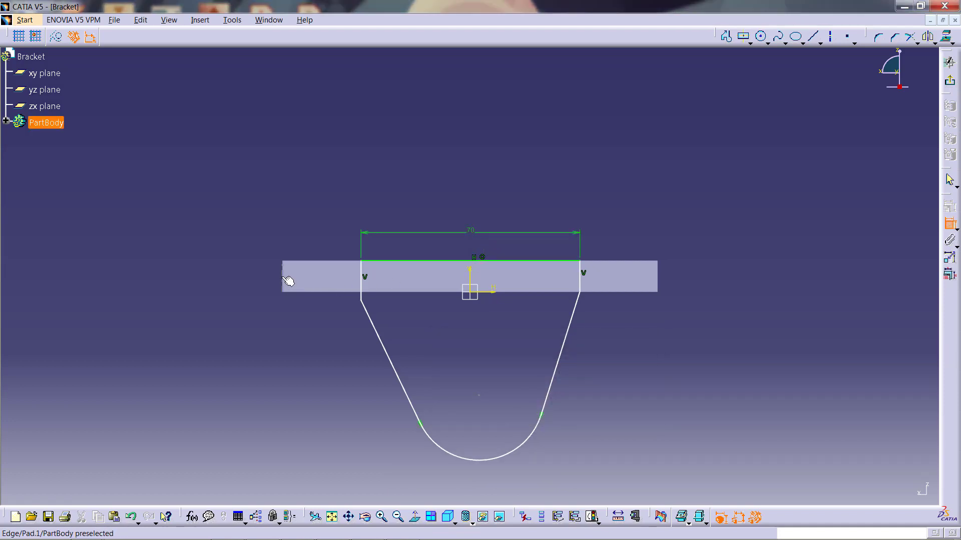
pyautogui.click(362, 286)
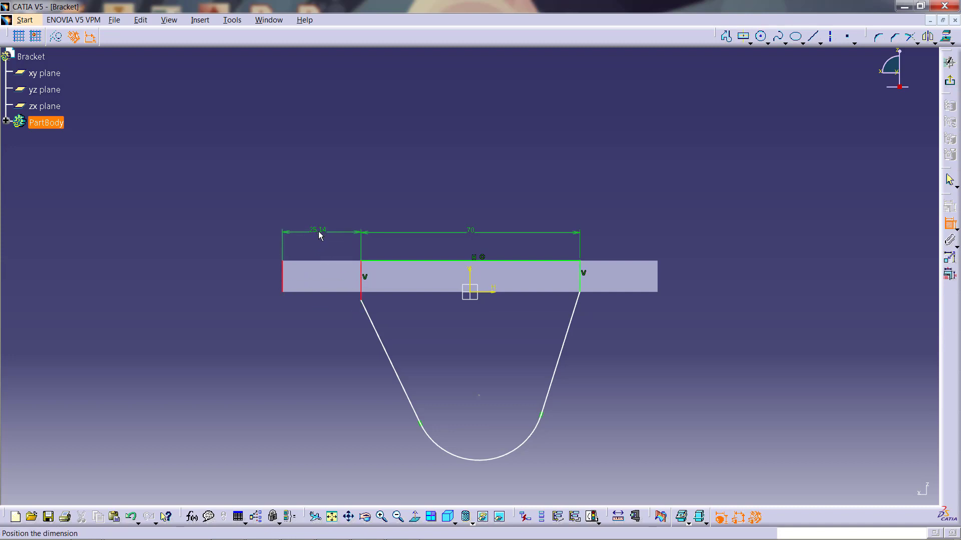
pyautogui.click(320, 235)
pyautogui.doubleClick(318, 231)
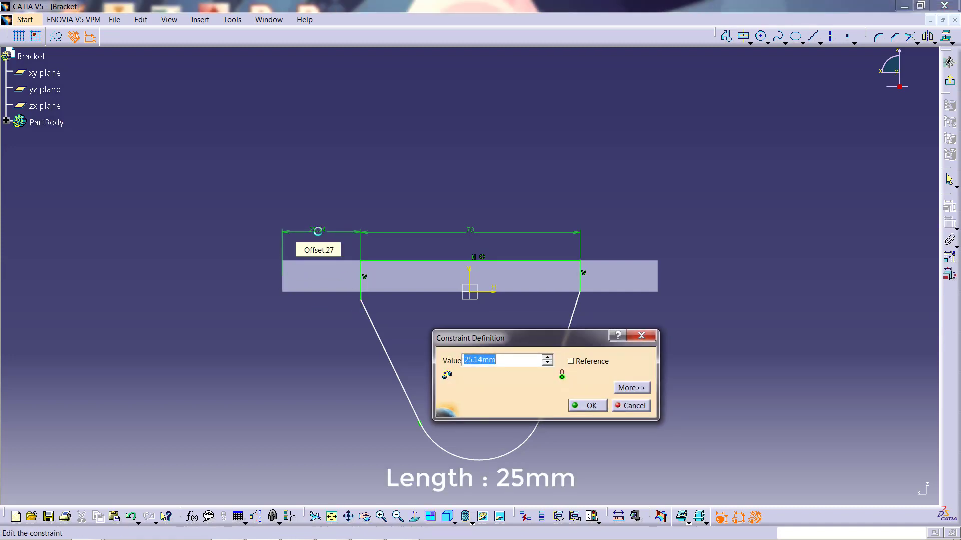
pyautogui.write('25')
pyautogui.press('Return')
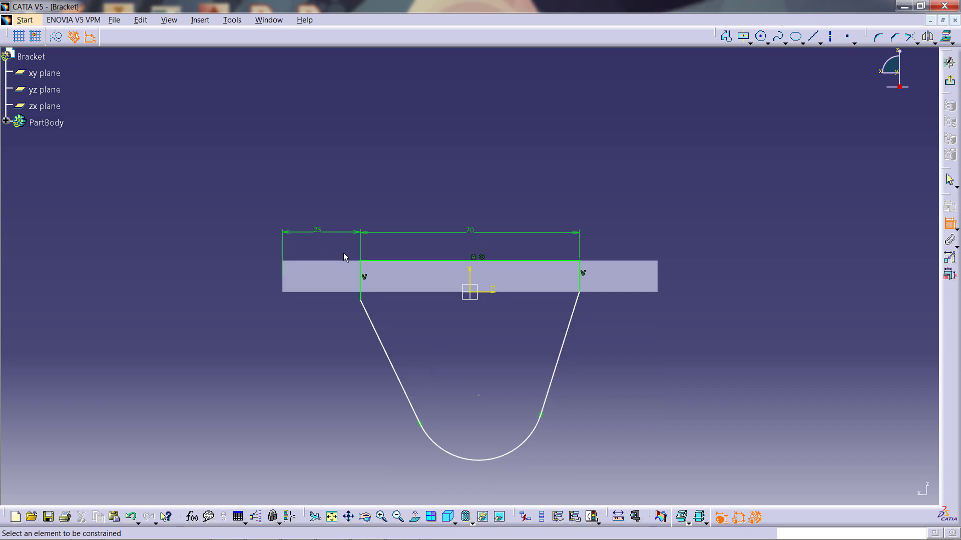
# Dimension the profile's left vertical line and set its length to 10 mm
pyautogui.click(360, 289)
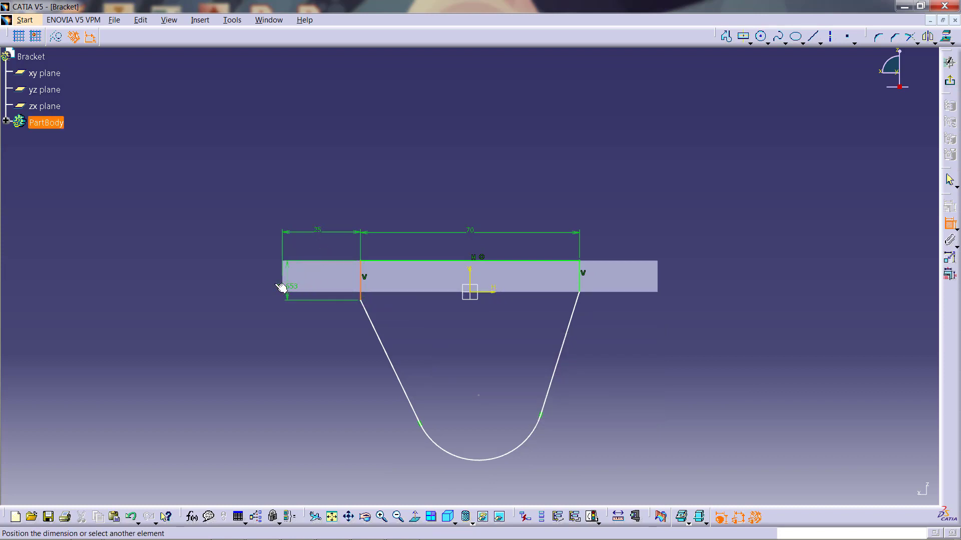
pyautogui.click(260, 282)
pyautogui.doubleClick(261, 279)
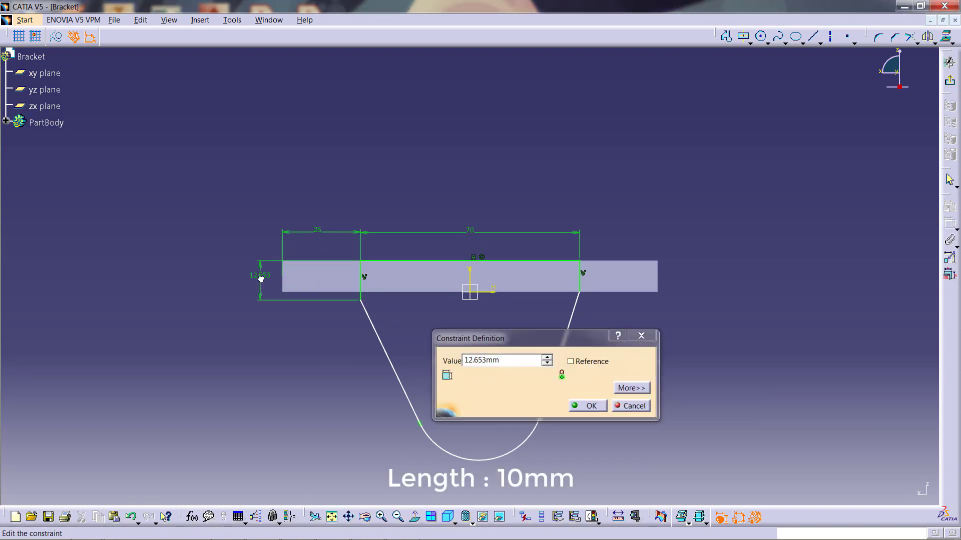
pyautogui.moveTo(505, 360); pyautogui.dragTo(423, 382)
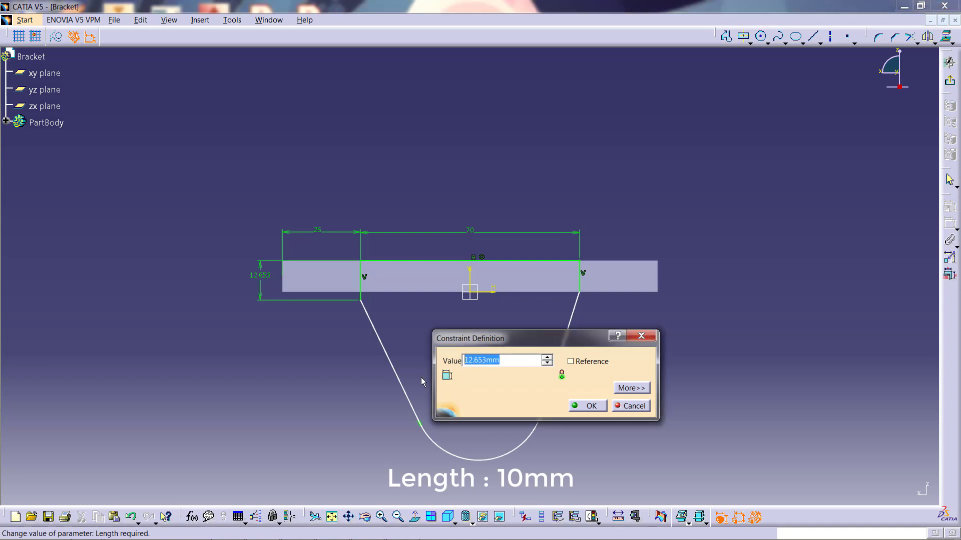
pyautogui.write('10')
pyautogui.press('Return')
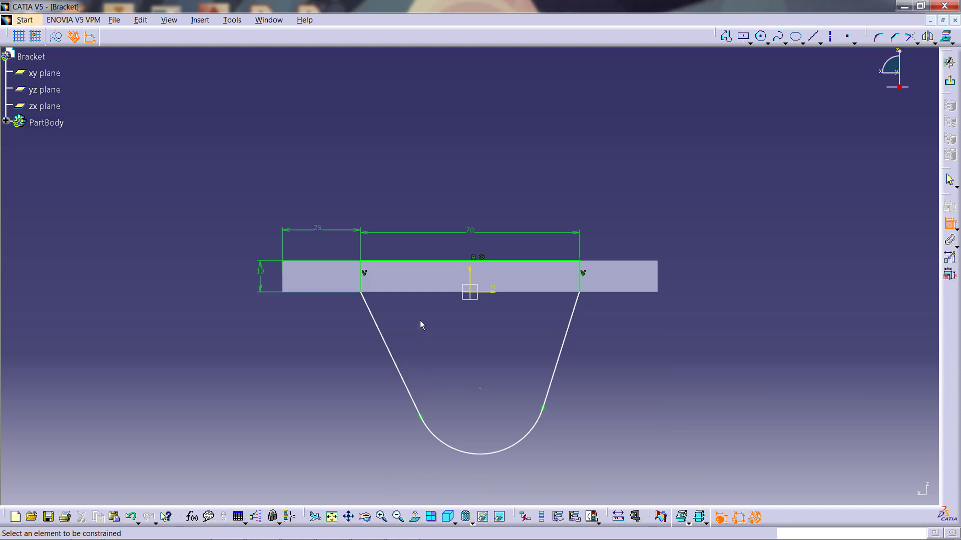
# Constrain the distance from the profile's top line to the arc's center and set it to 65 mm
pyautogui.click(420, 261)
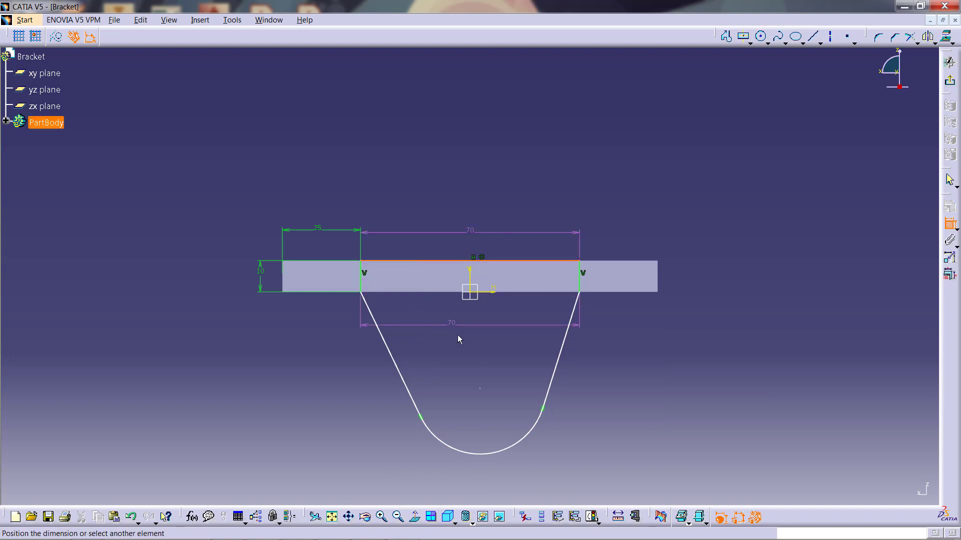
pyautogui.click(479, 389)
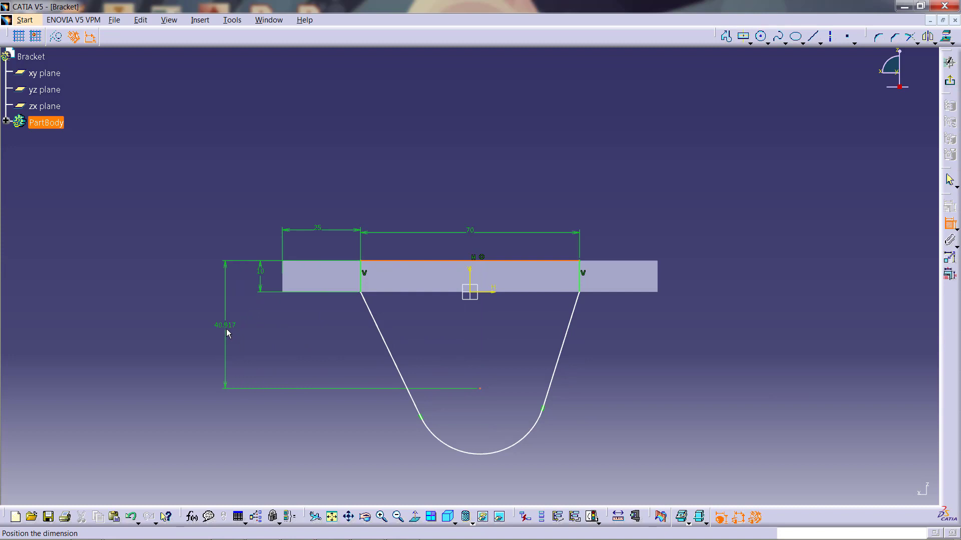
pyautogui.click(227, 330)
pyautogui.doubleClick(226, 329)
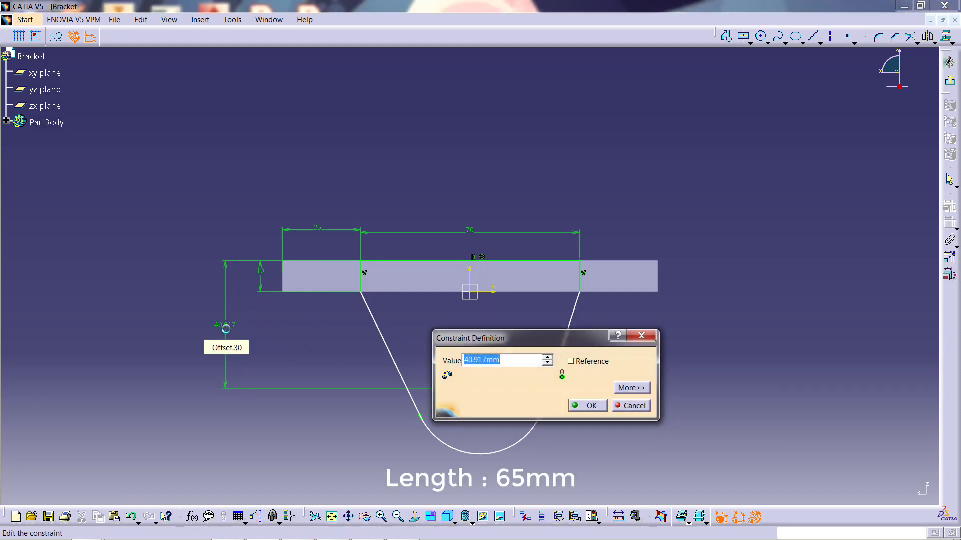
pyautogui.write('65mm')
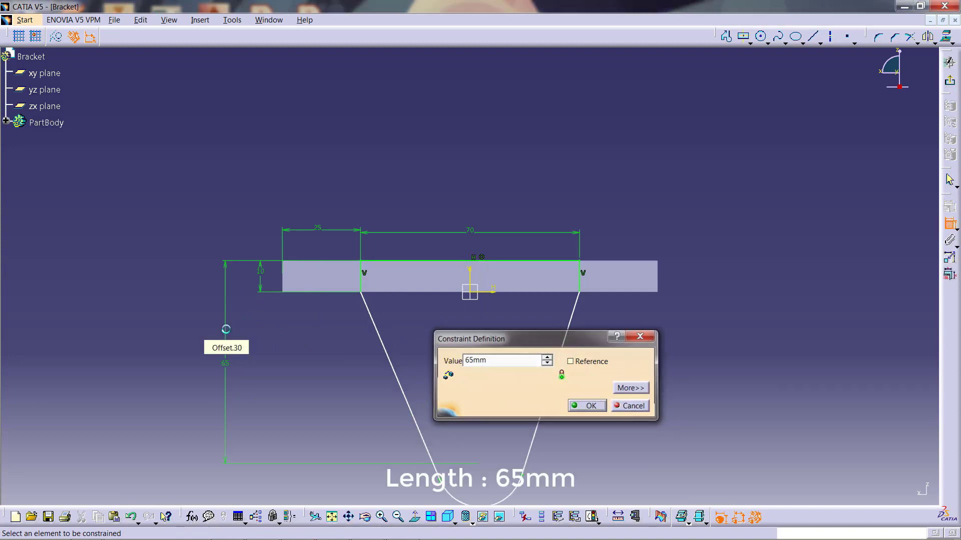
# Apply the 65 mm center distance, and dimension the profile's bottom arc with a 20 mm radius
pyautogui.press('Return')
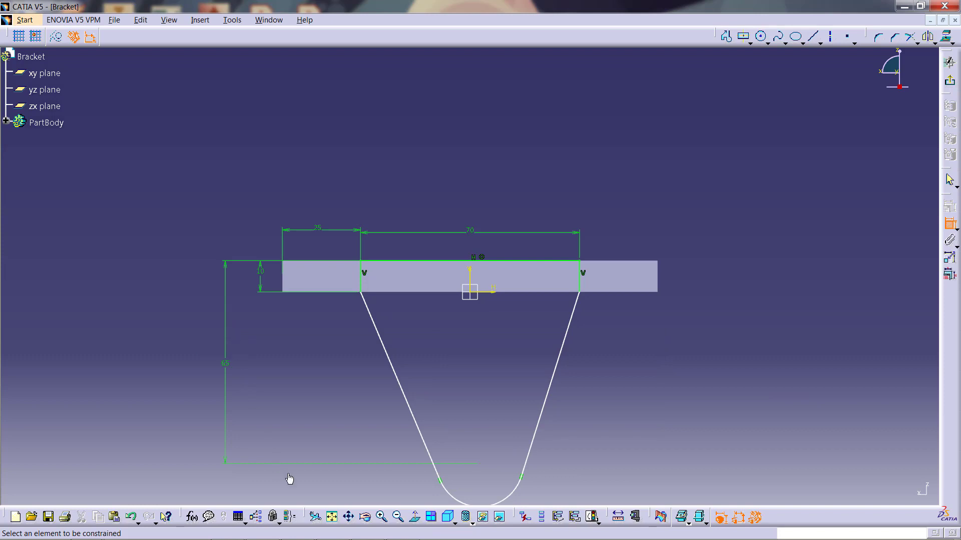
pyautogui.click(331, 517)
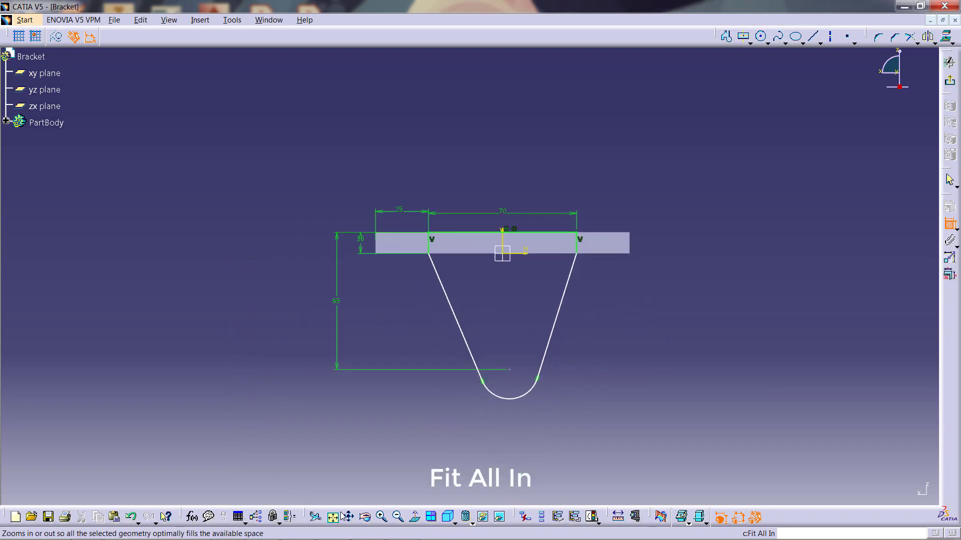
pyautogui.click(517, 401)
pyautogui.doubleClick(482, 425)
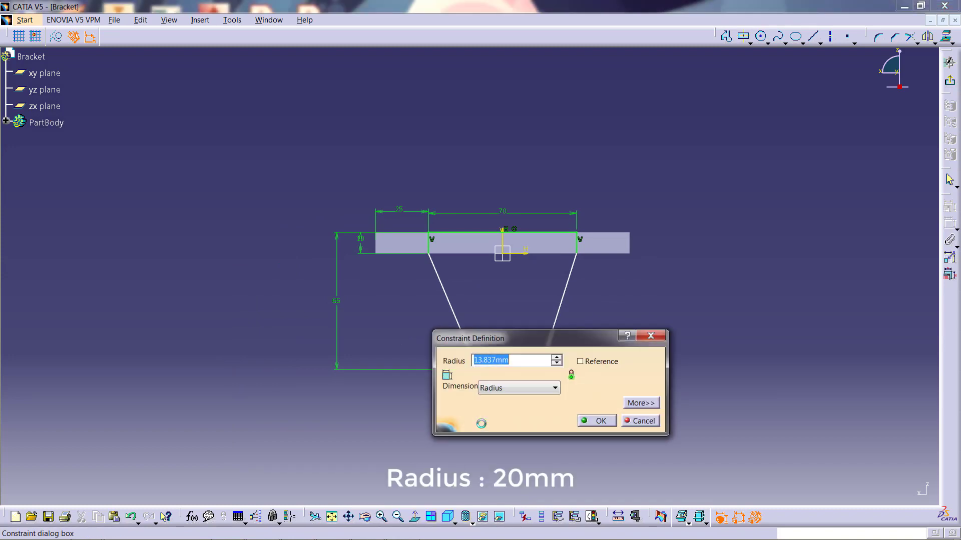
pyautogui.write('20')
pyautogui.press('Return')
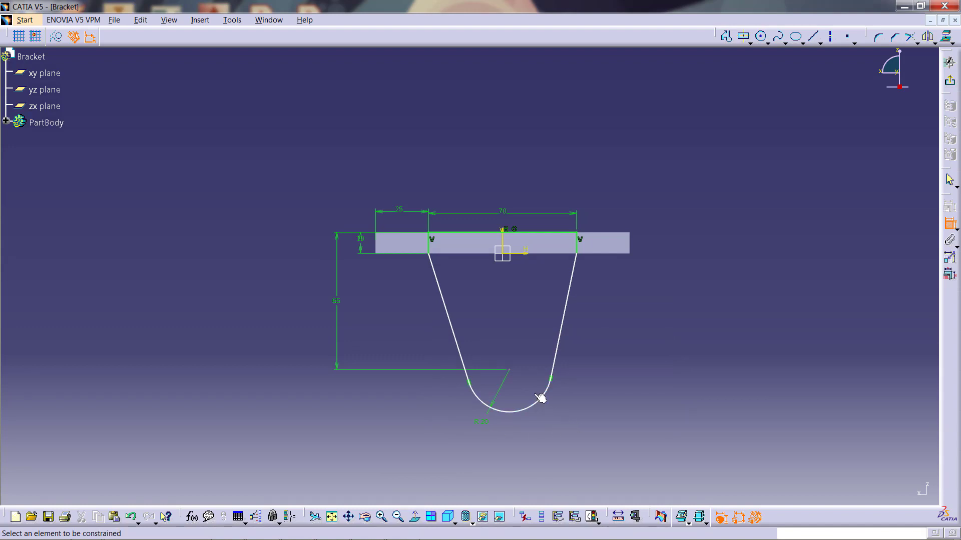
# Constrain the arc's center to be coincident with the sketch's vertical axis
pyautogui.click(510, 370)
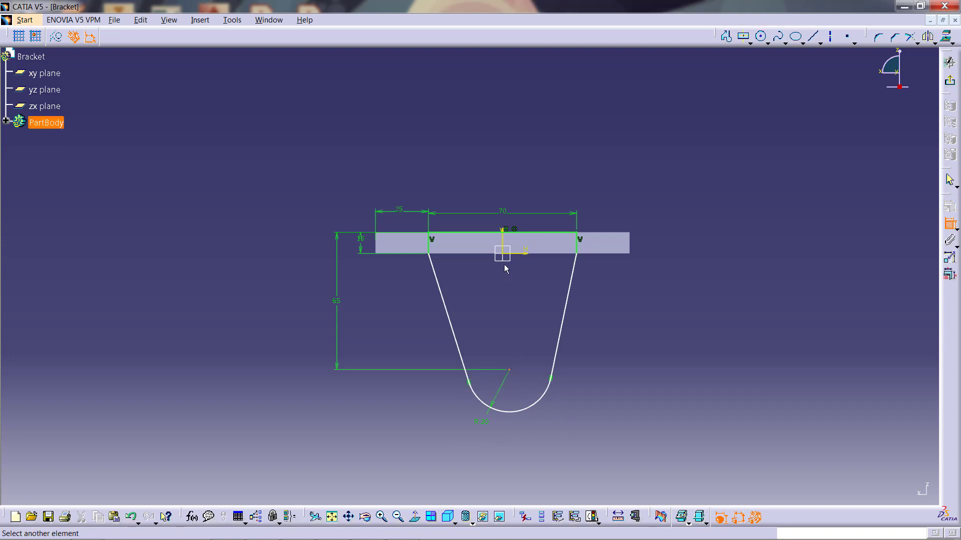
pyautogui.click(503, 242)
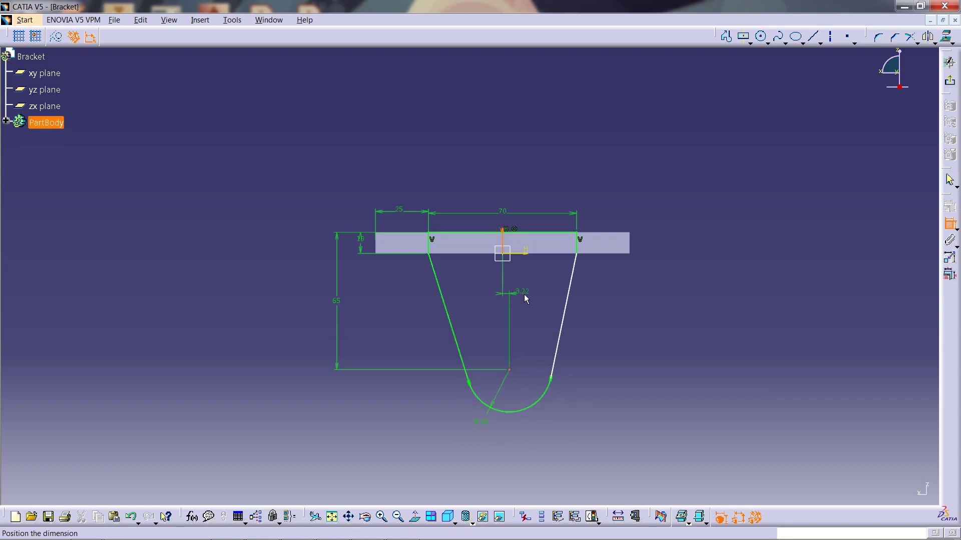
pyautogui.rightClick(525, 296)
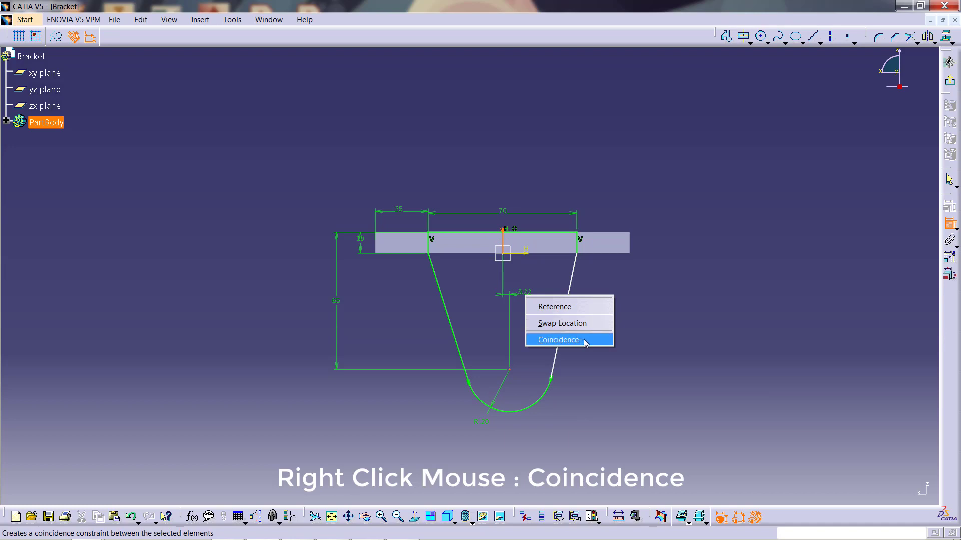
pyautogui.click(558, 340)
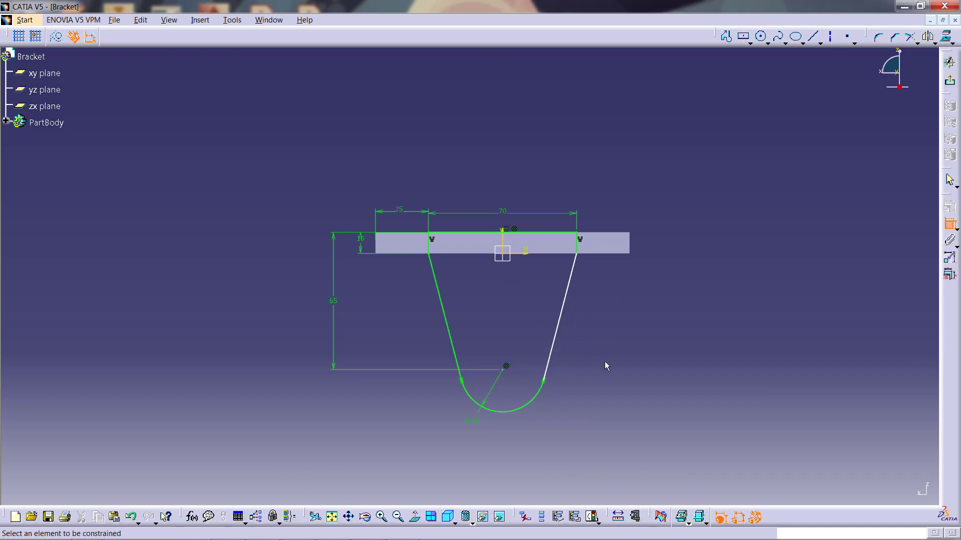
# Dimension the profile's right vertical line and set its length to 10 mm
pyautogui.click(580, 244)
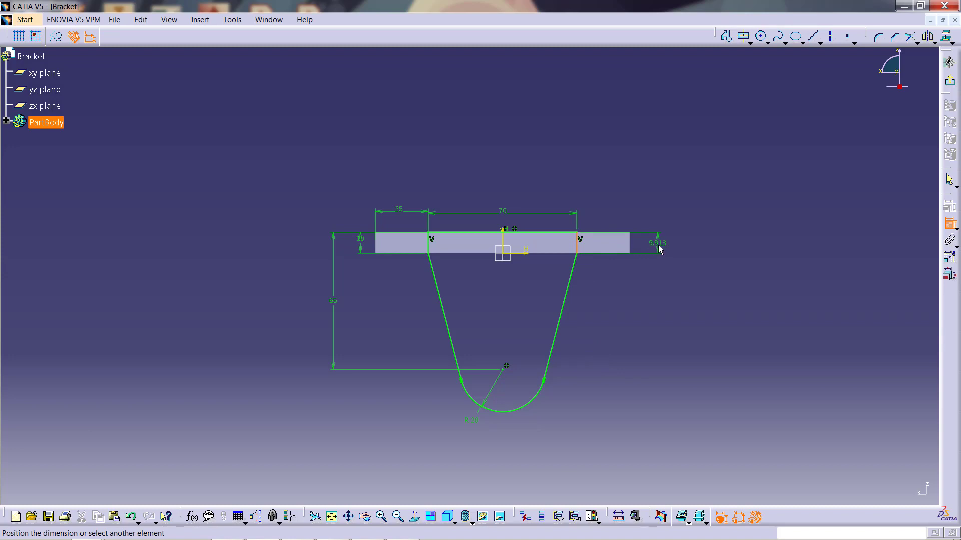
pyautogui.click(658, 249)
pyautogui.doubleClick(657, 250)
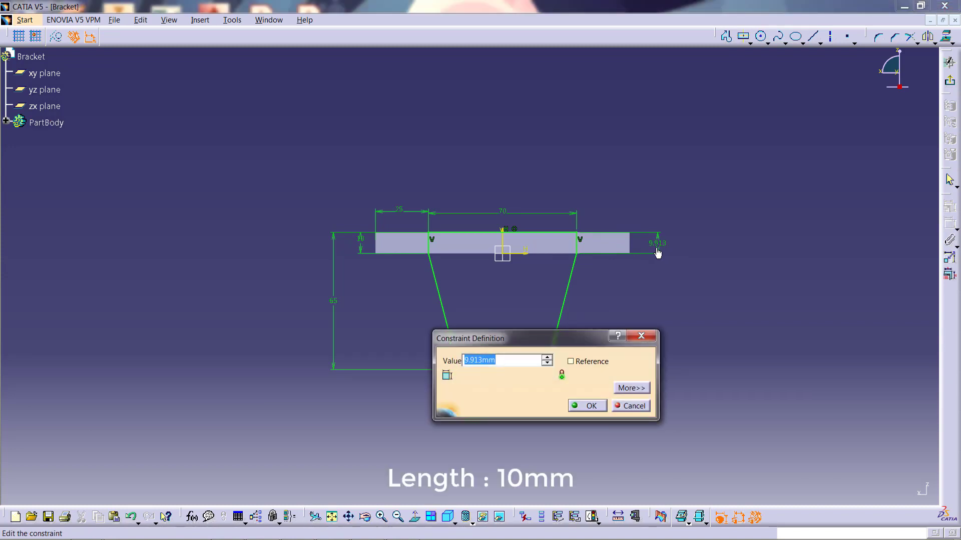
pyautogui.write('10')
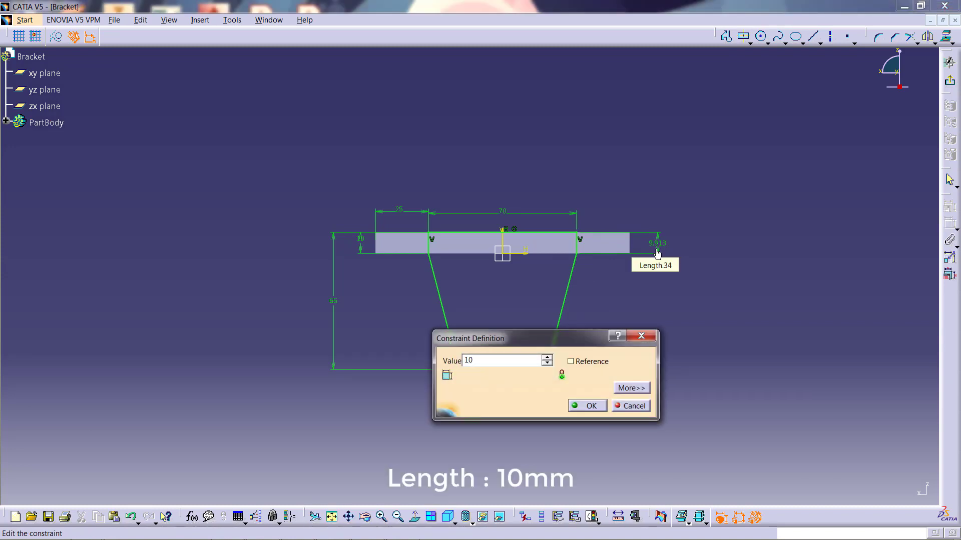
pyautogui.press('Return')
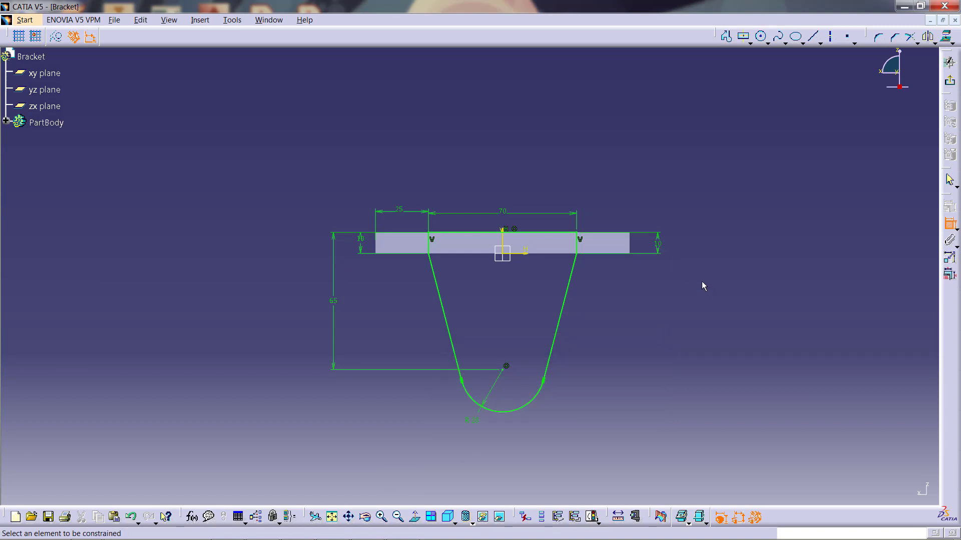
pyautogui.click(949, 85)
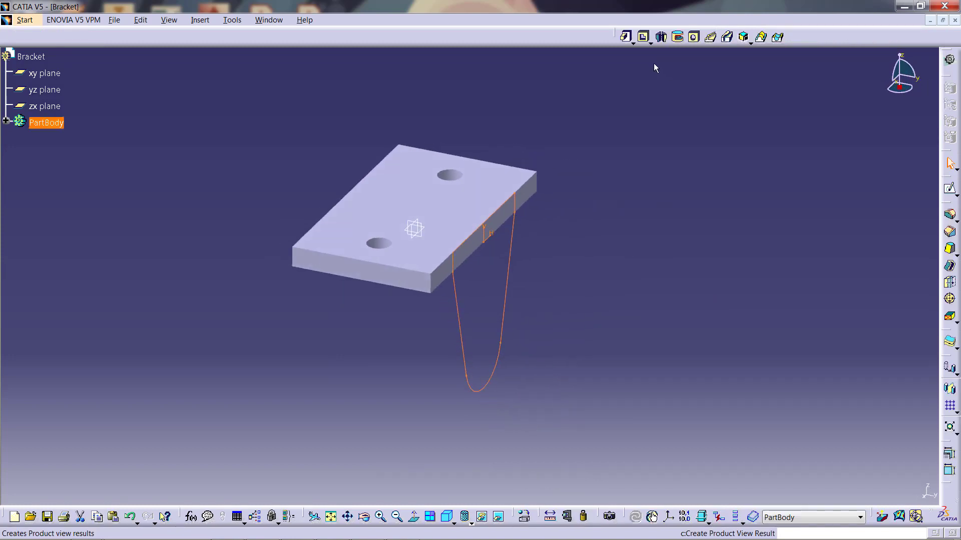
pyautogui.click(626, 37)
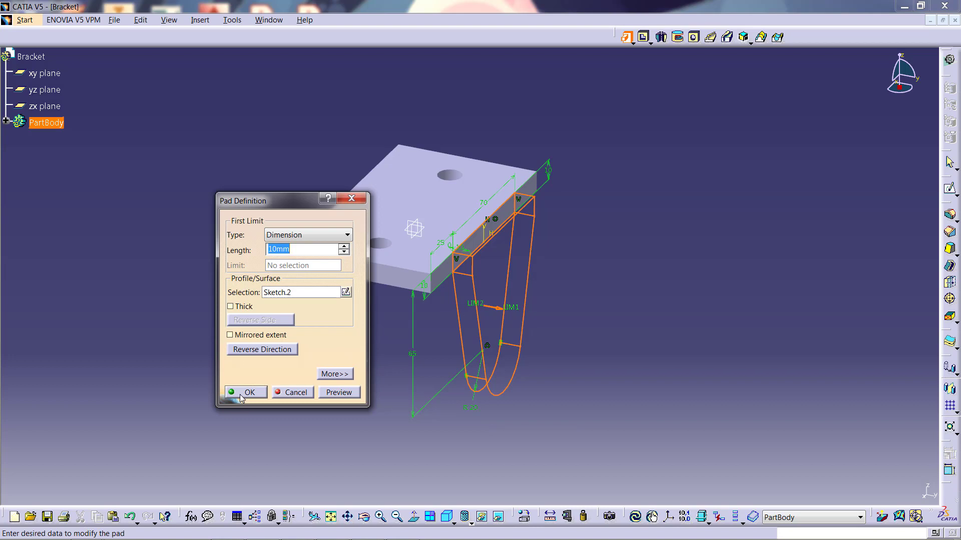
pyautogui.click(293, 394)
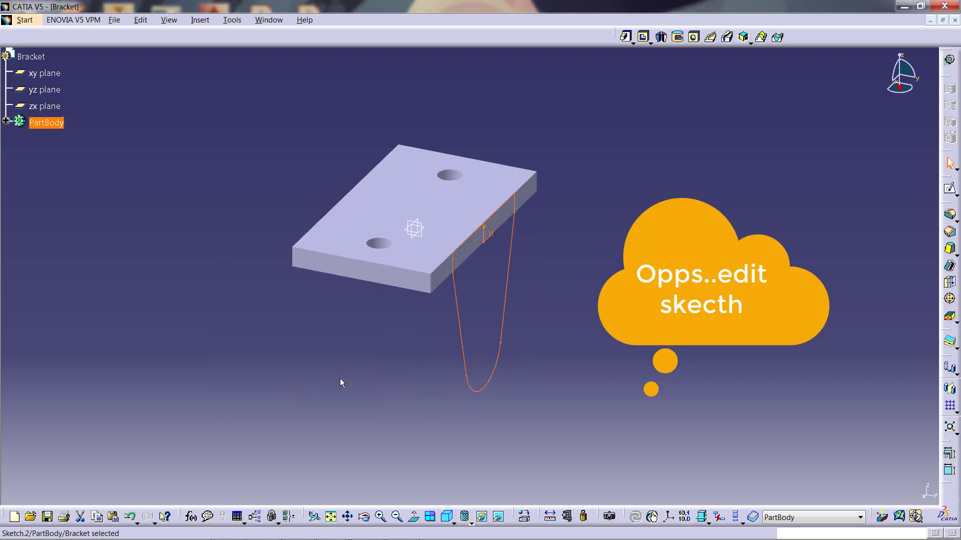
pyautogui.click(6, 121)
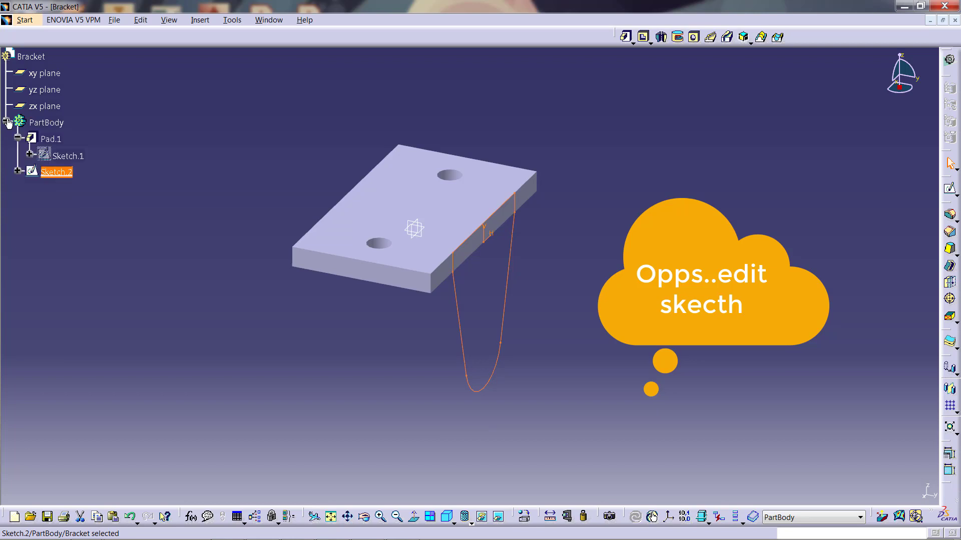
pyautogui.doubleClick(54, 172)
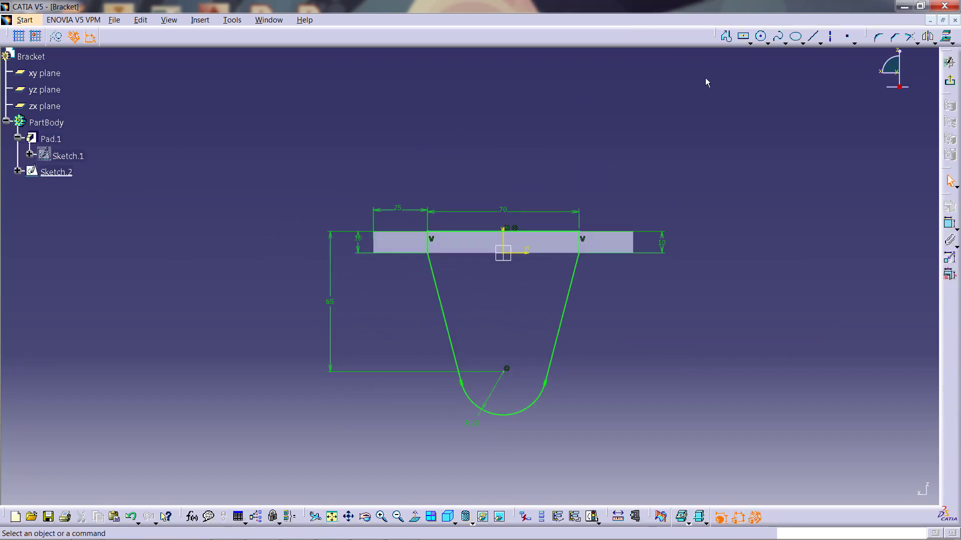
# Draw a circle centered on the bottom arc's center and set its diameter to 16 mm
pyautogui.click(762, 38)
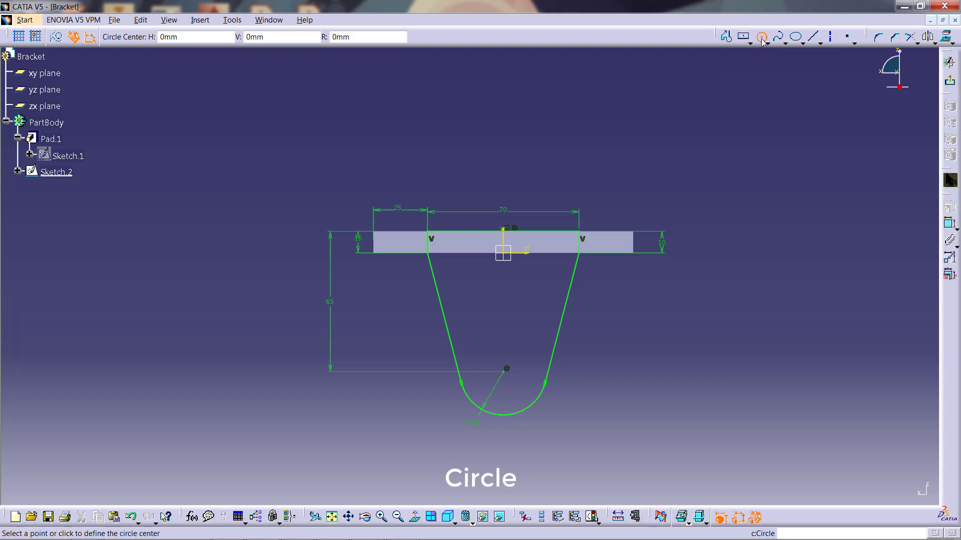
pyautogui.click(506, 369)
pyautogui.click(515, 357)
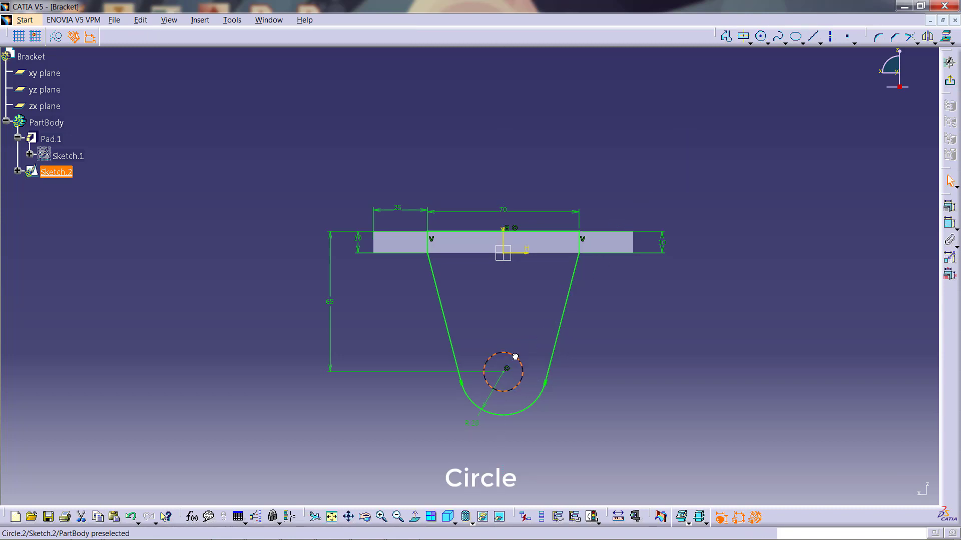
pyautogui.click(949, 224)
pyautogui.click(526, 343)
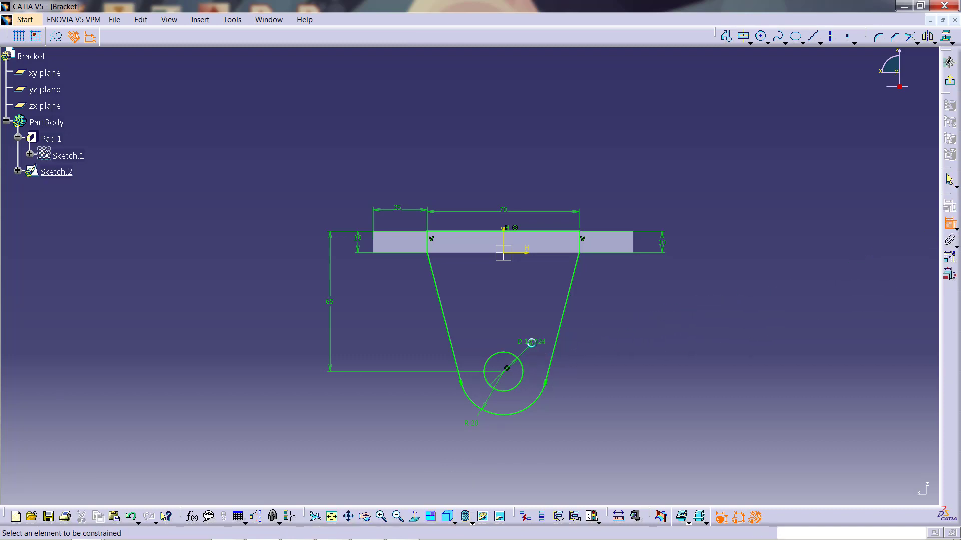
pyautogui.doubleClick(531, 344)
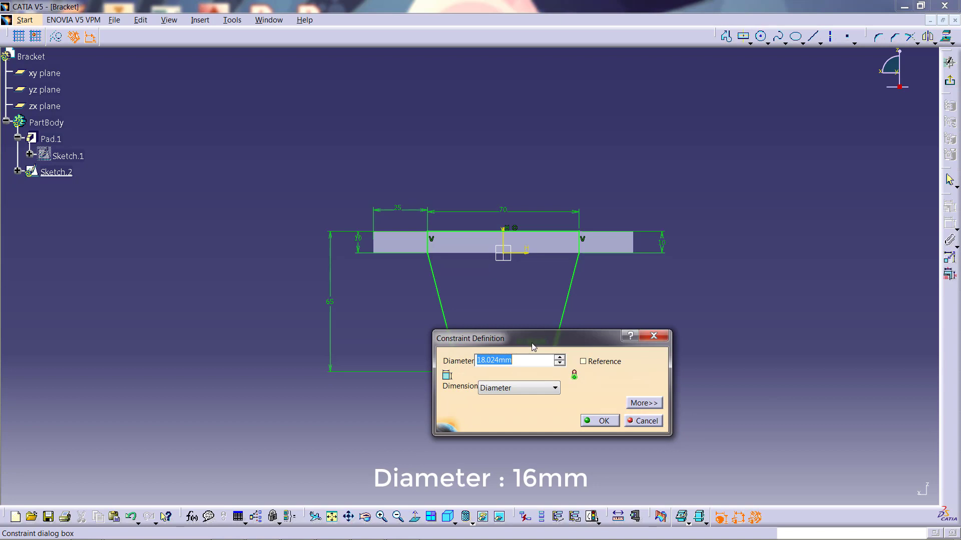
pyautogui.write('16')
pyautogui.press('Return')
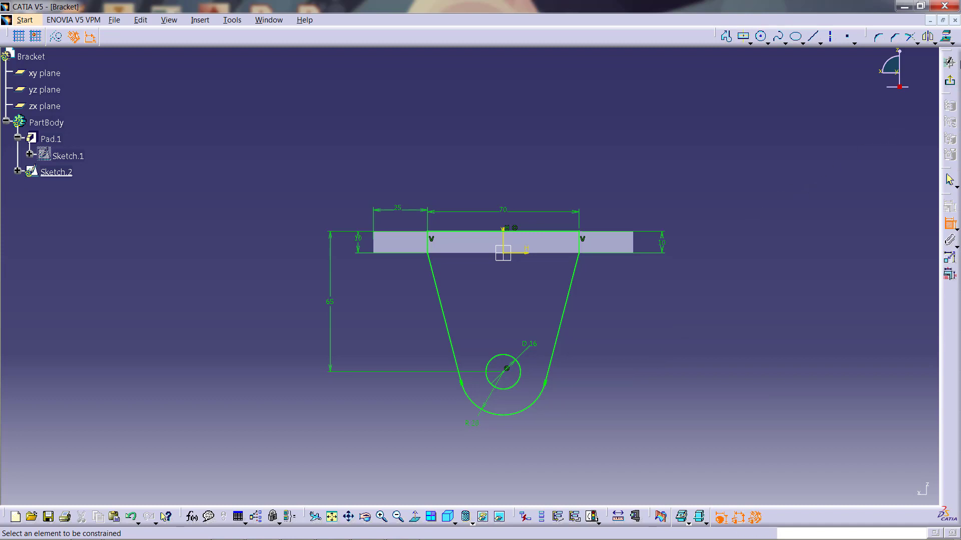
# Exit the sketch and pad the flange profile with a length of 10 mm
pyautogui.click(951, 84)
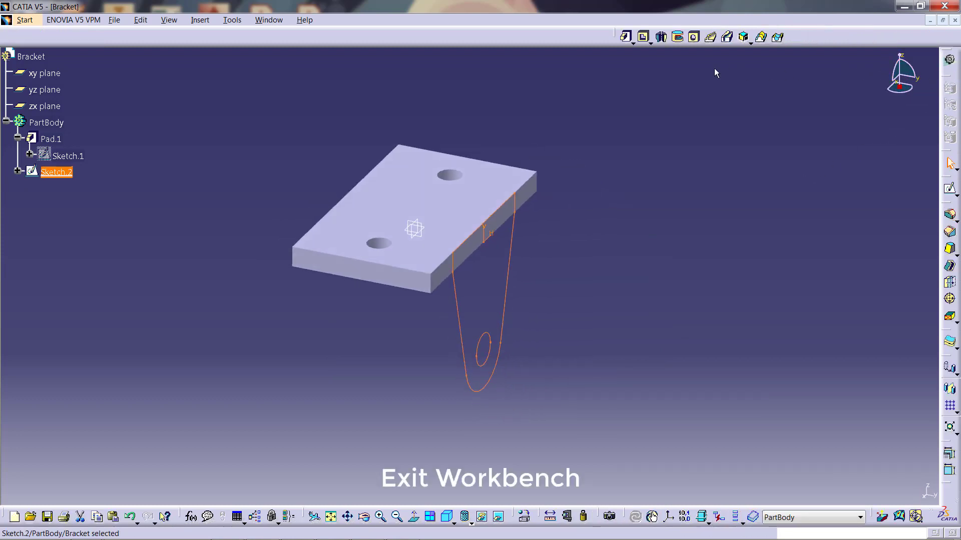
pyautogui.click(624, 41)
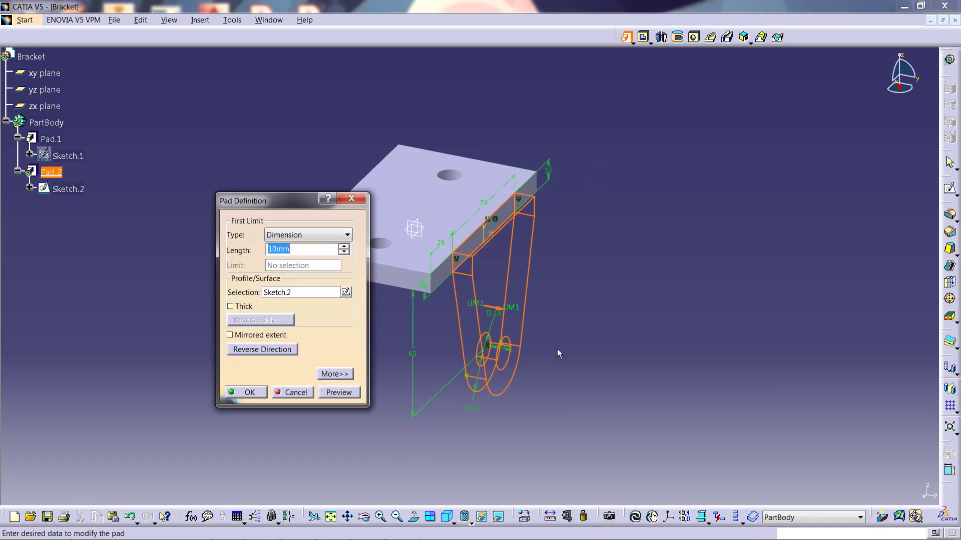
pyautogui.click(253, 393)
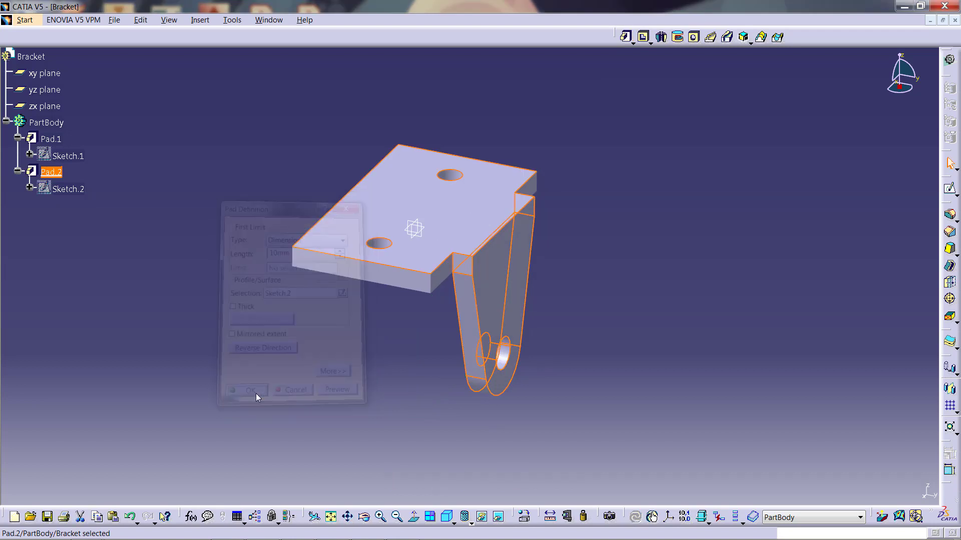
pyautogui.click(302, 395)
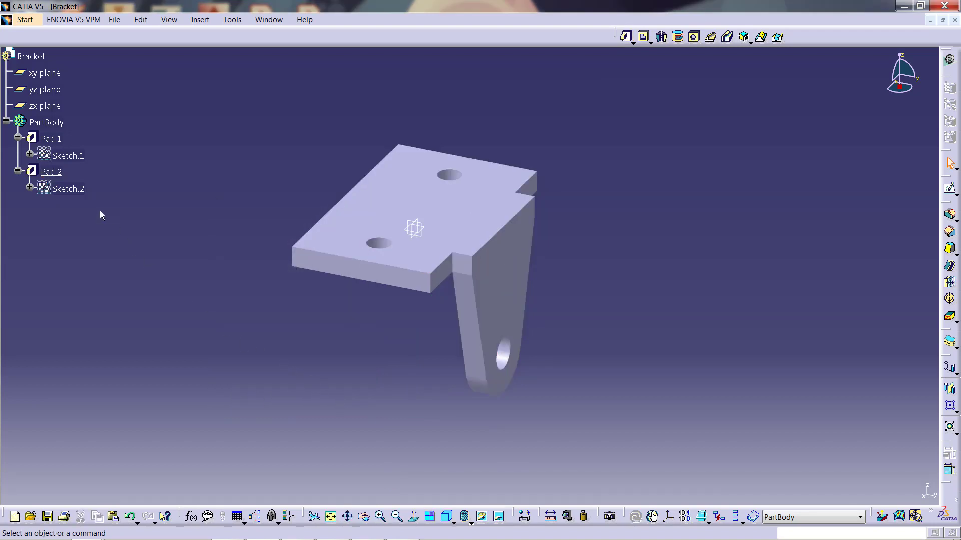
# Mirror the flange pad about the zx plane to create the opposite flange
pyautogui.click(51, 171)
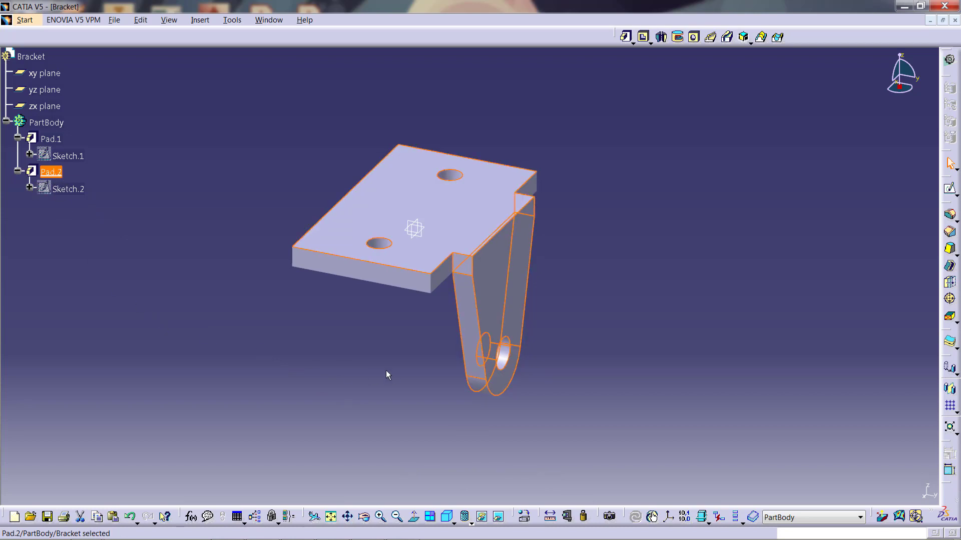
pyautogui.click(950, 391)
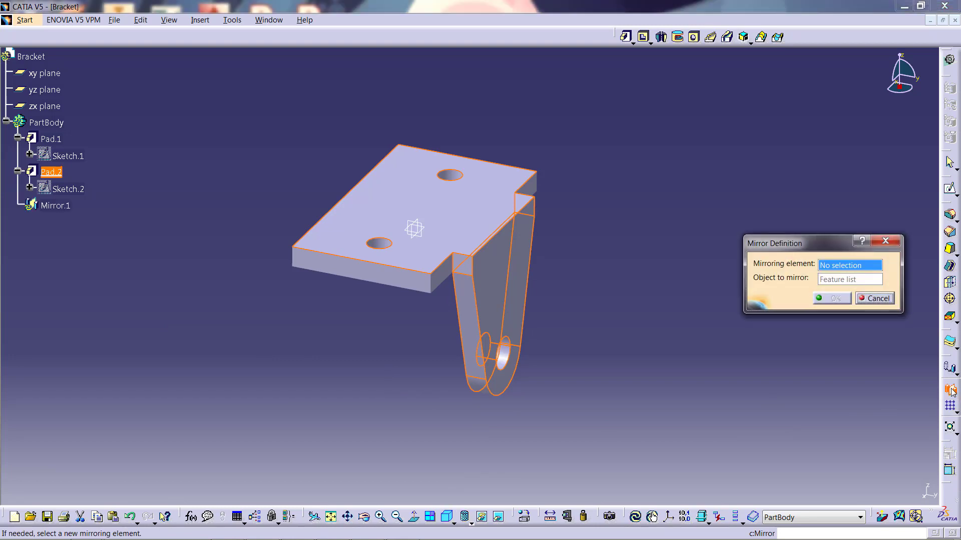
pyautogui.click(418, 241)
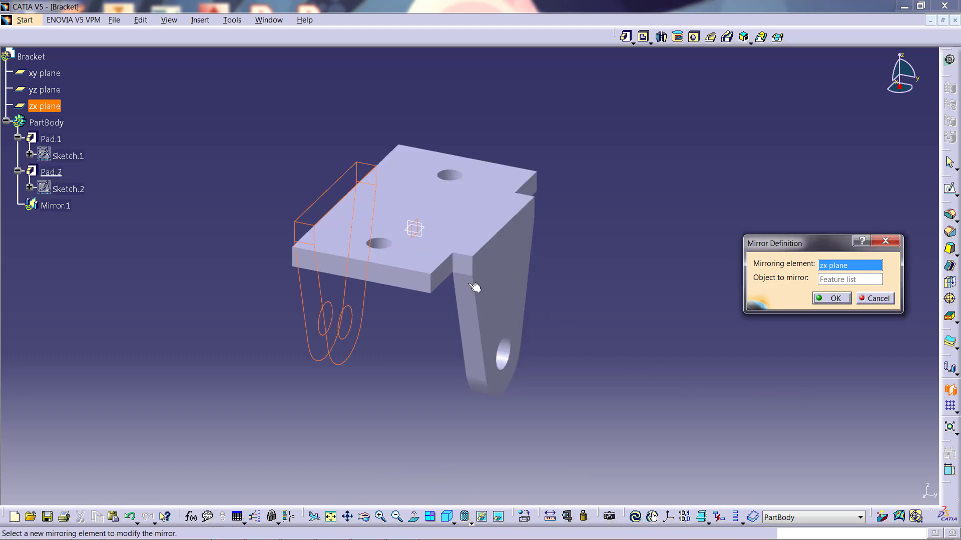
pyautogui.click(832, 299)
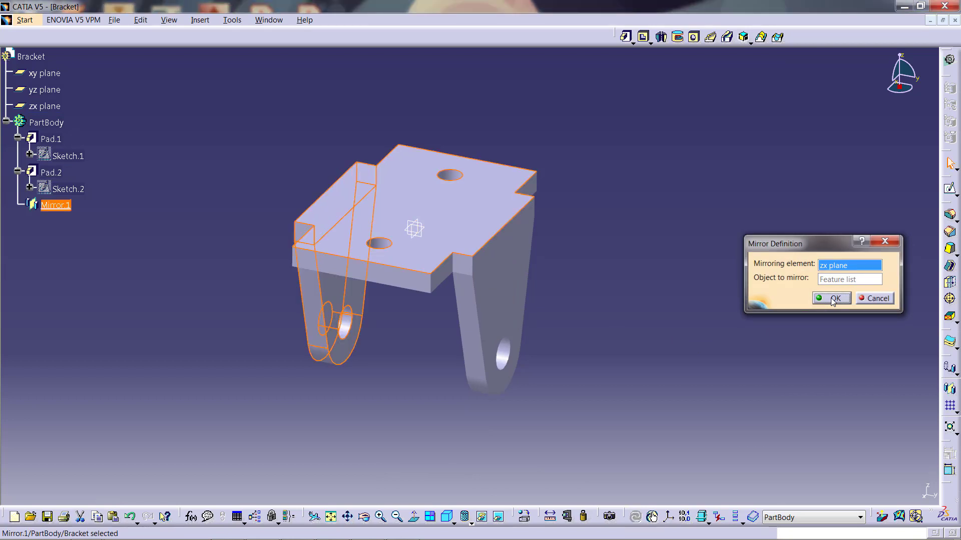
pyautogui.click(798, 314)
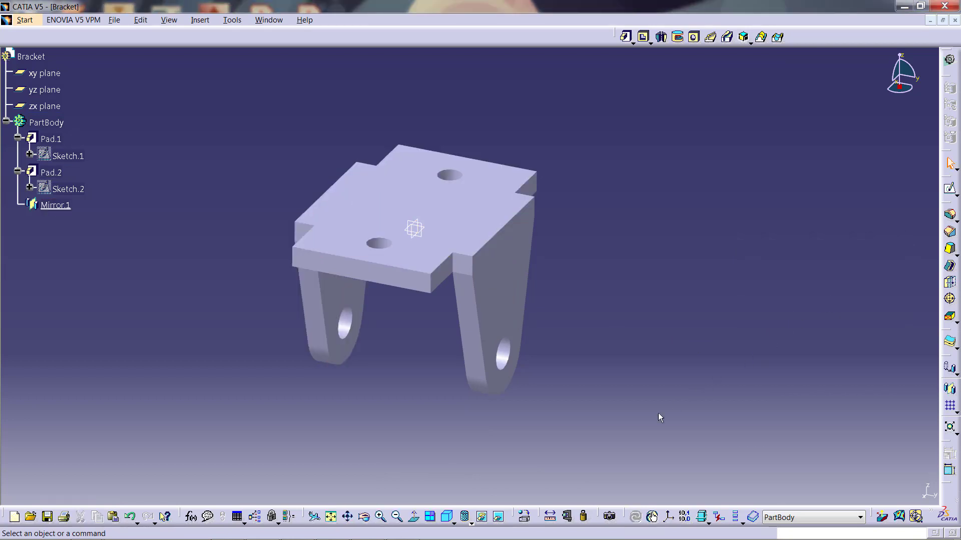
# Apply a 5 mm edge fillet to the four outer vertical corner edges of the base plate
pyautogui.click(448, 518)
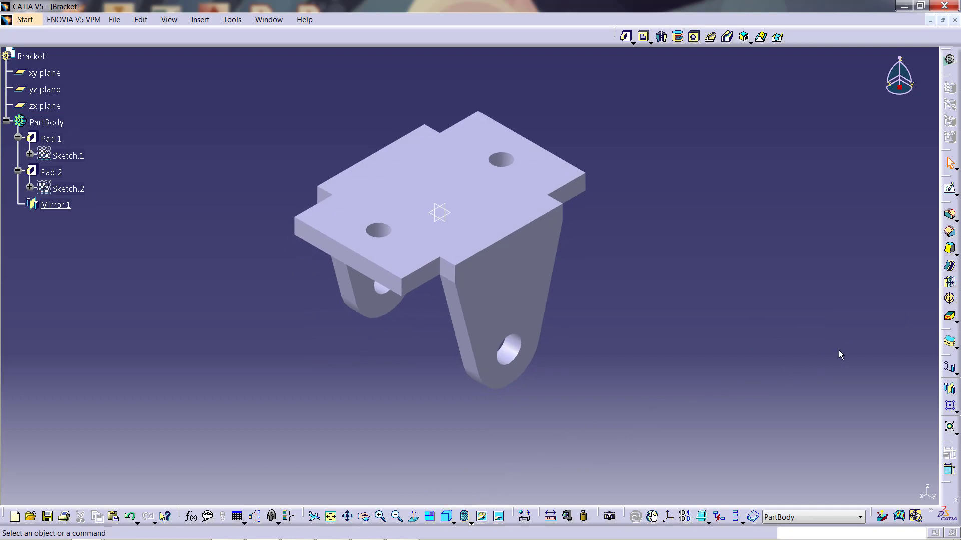
pyautogui.click(951, 216)
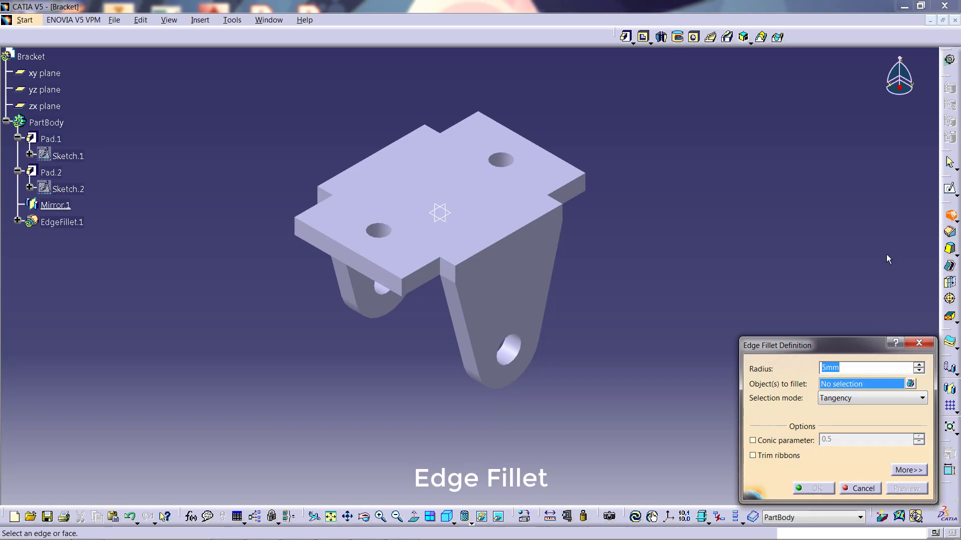
pyautogui.click(403, 291)
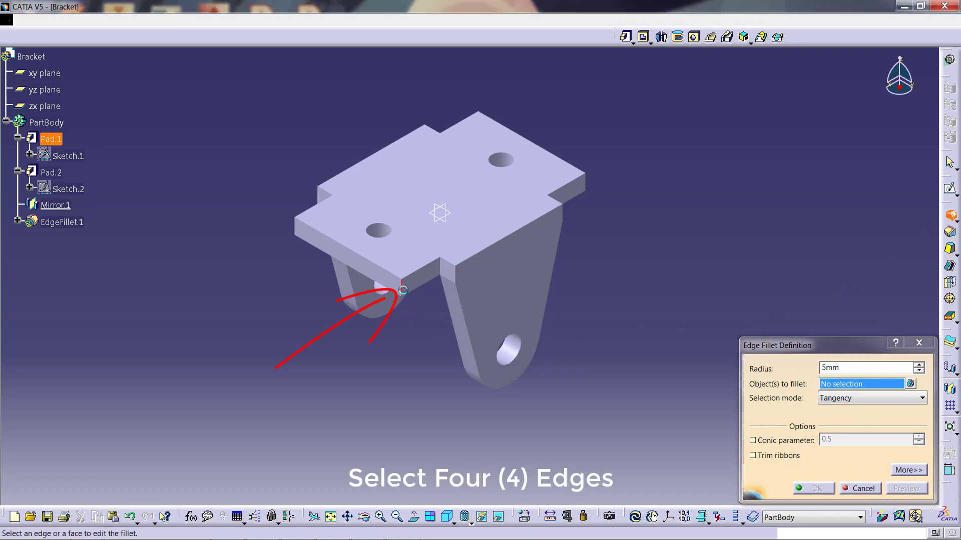
pyautogui.click(585, 181)
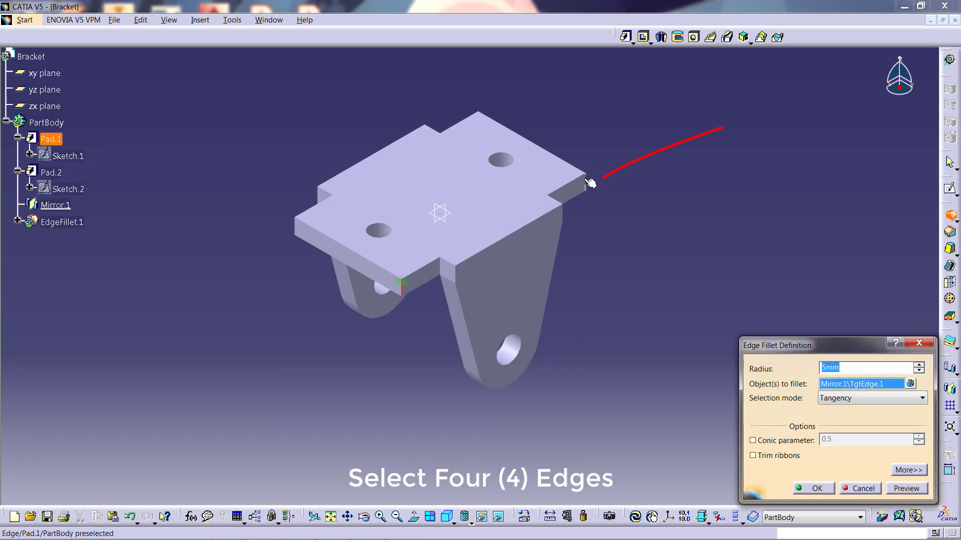
pyautogui.click(296, 227)
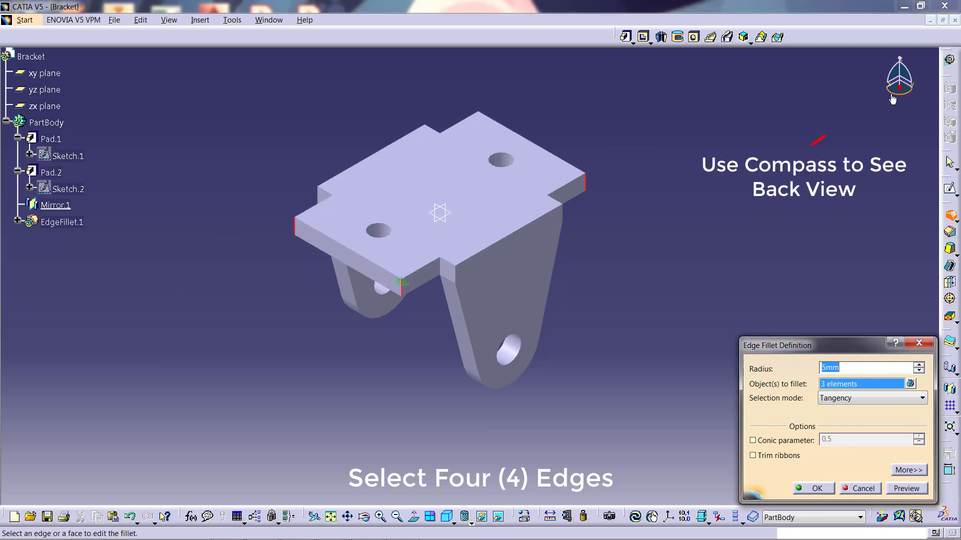
pyautogui.moveTo(893, 93)
pyautogui.mouseDown()
pyautogui.moveTo(905, 101)
pyautogui.moveTo(896, 90)
pyautogui.mouseUp()
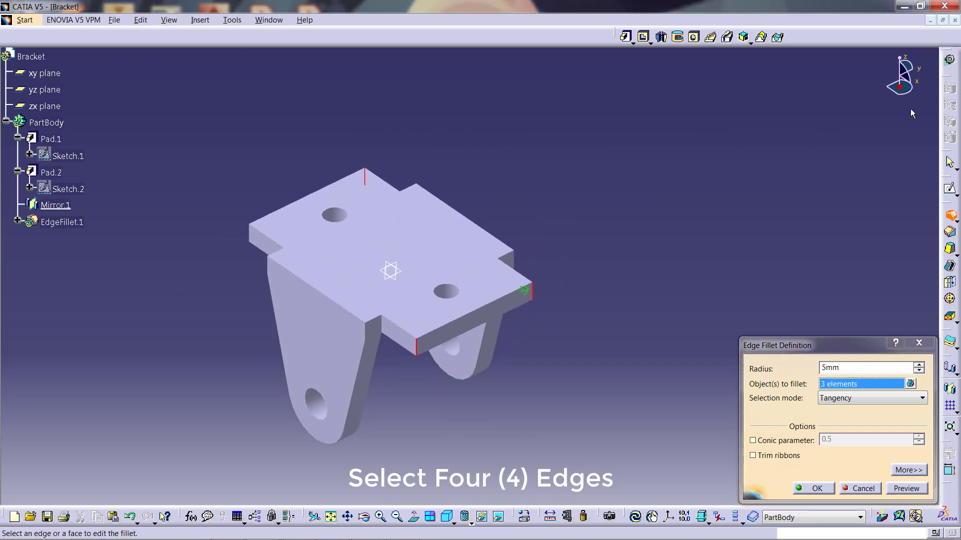
pyautogui.click(255, 239)
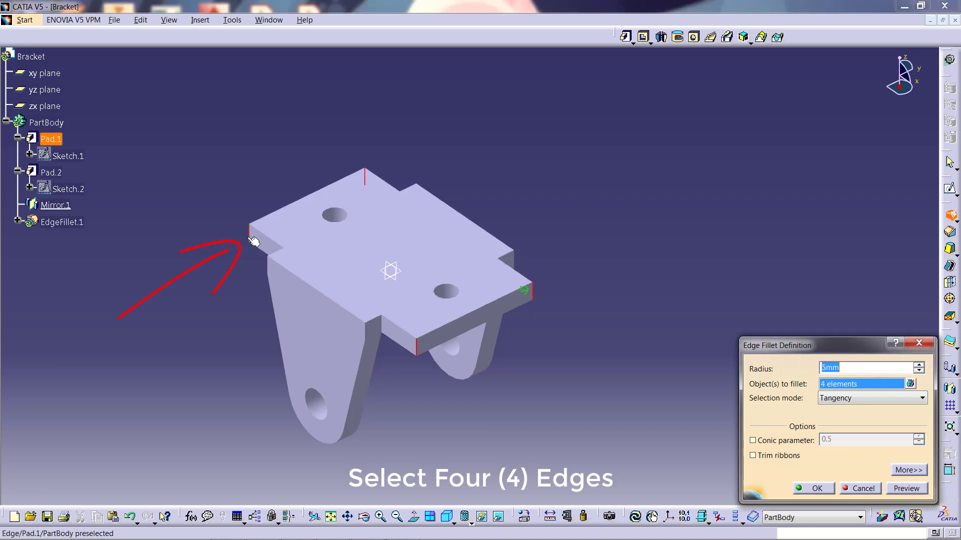
pyautogui.click(814, 489)
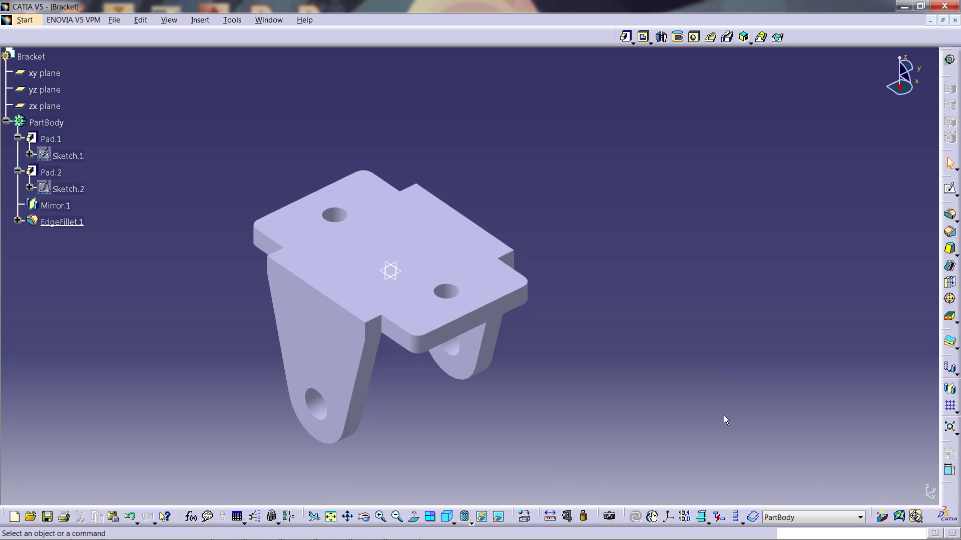
# Apply the Brass material from the metal catalog to the whole Bracket part
pyautogui.click(525, 519)
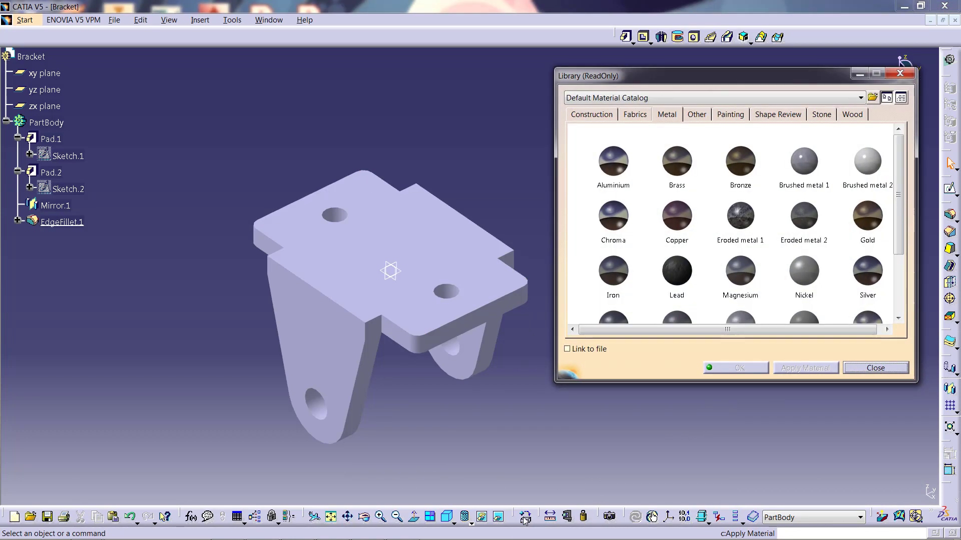
pyautogui.click(677, 165)
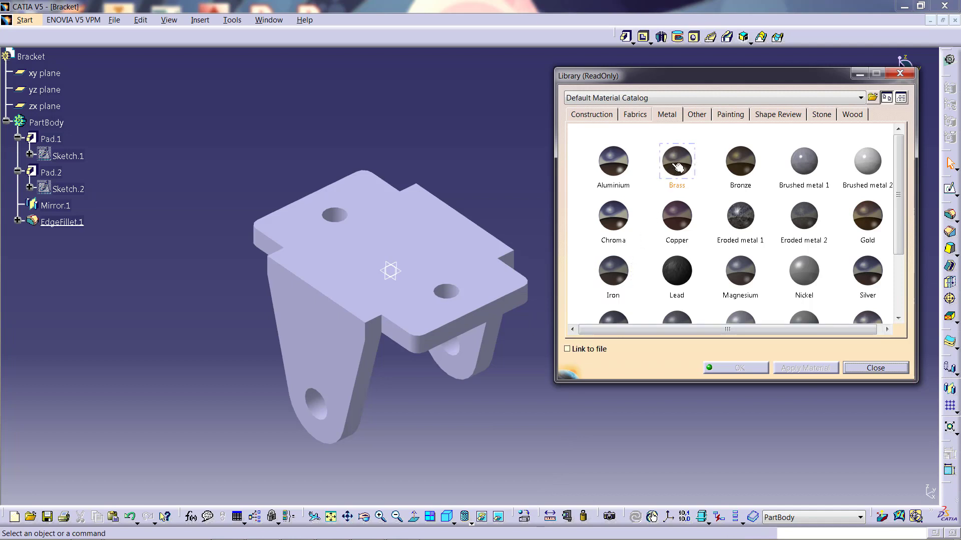
pyautogui.click(675, 165)
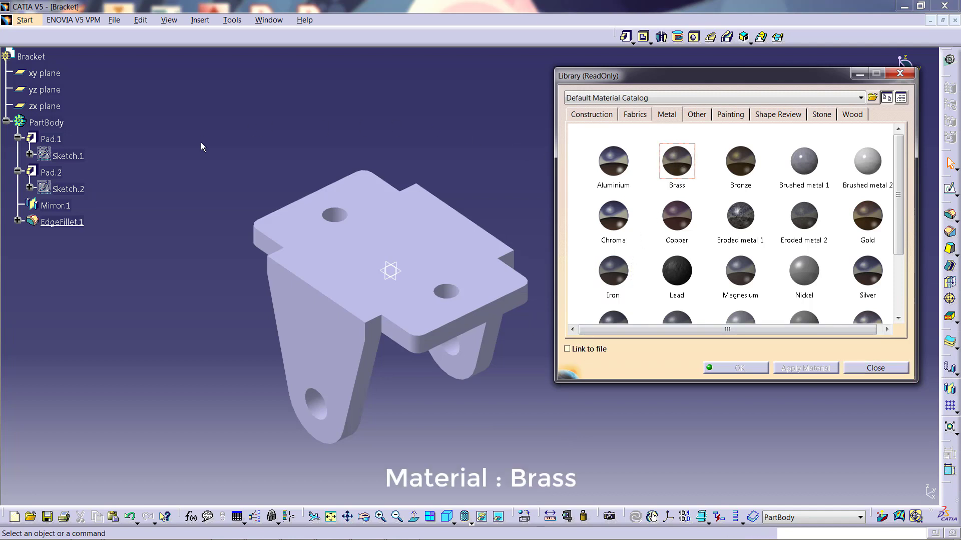
pyautogui.click(42, 57)
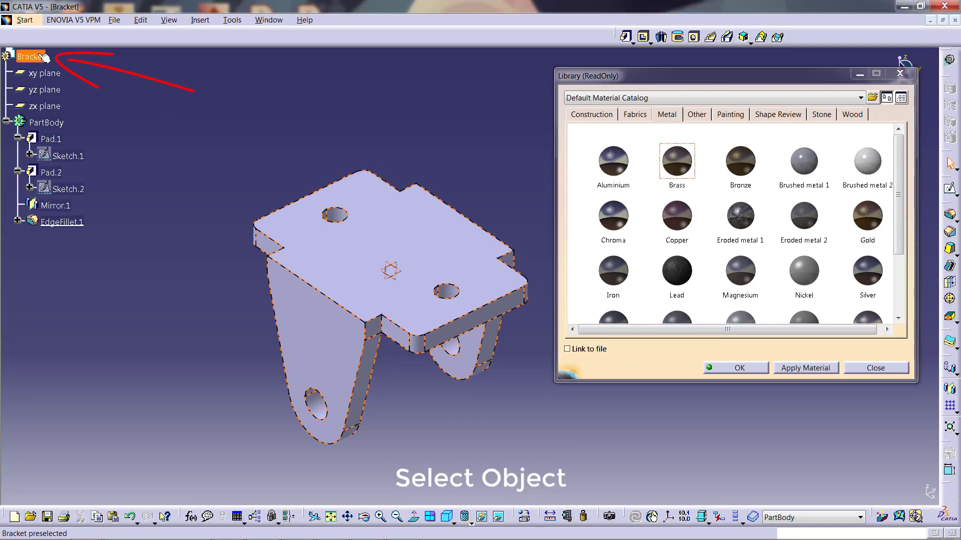
pyautogui.click(43, 57)
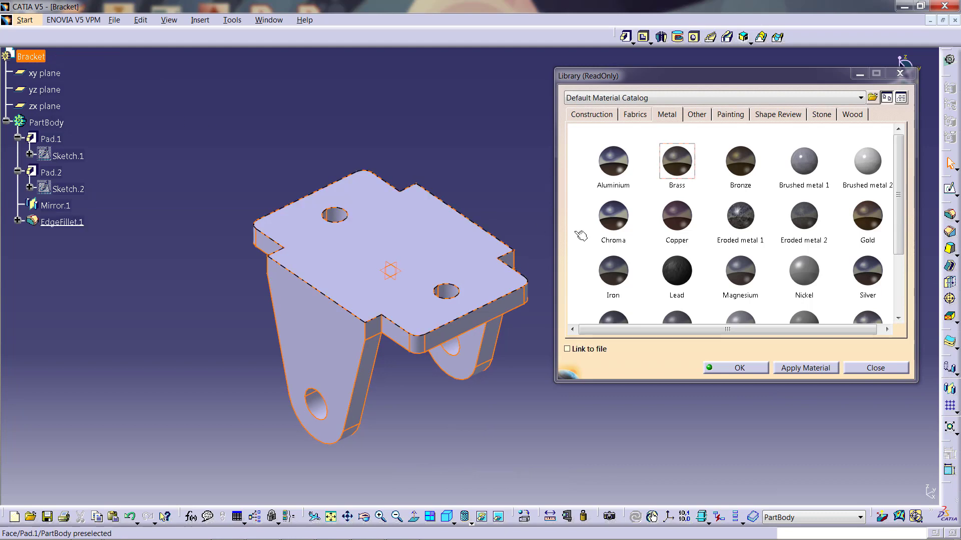
pyautogui.click(816, 369)
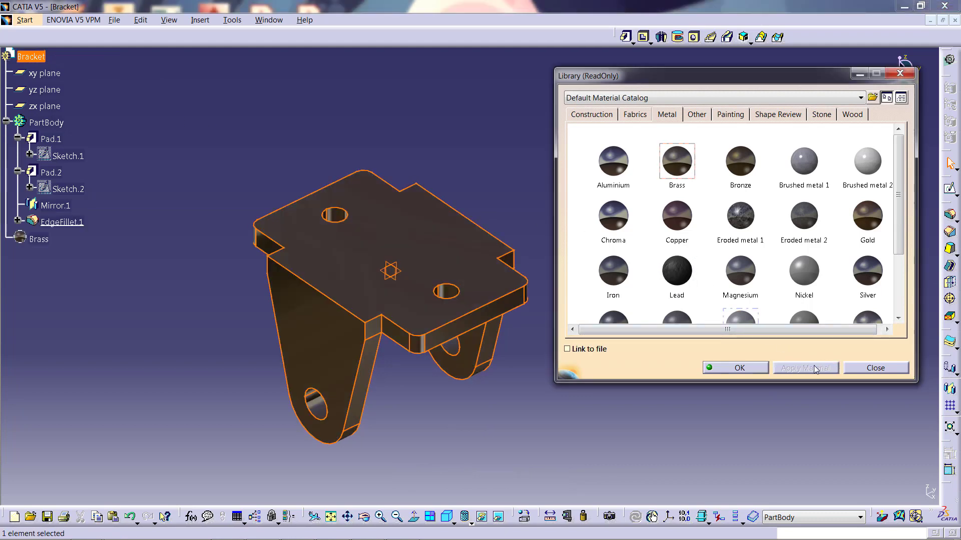
pyautogui.click(739, 368)
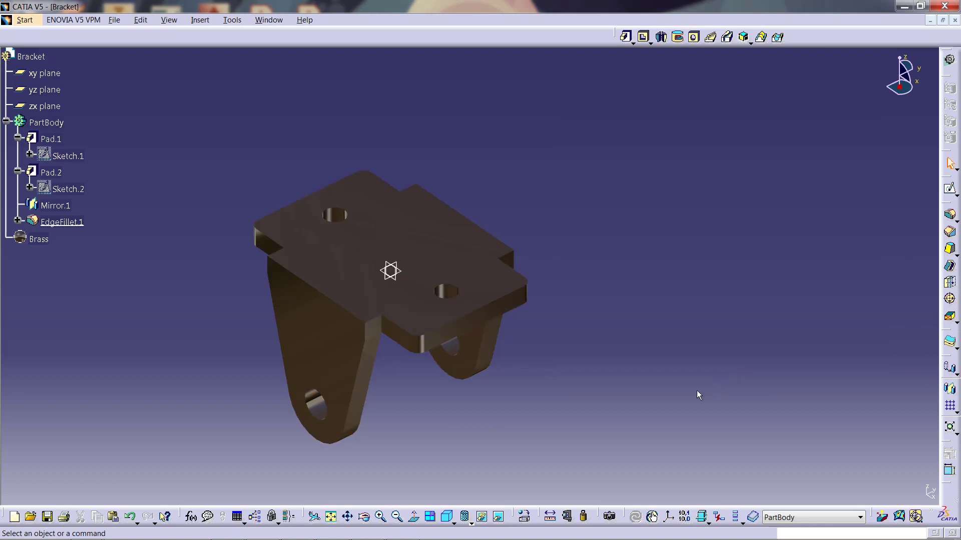
# Save the part as a CATPart named Bracket in the Wheel Support folder on Local Disk (E:)
pyautogui.click(447, 517)
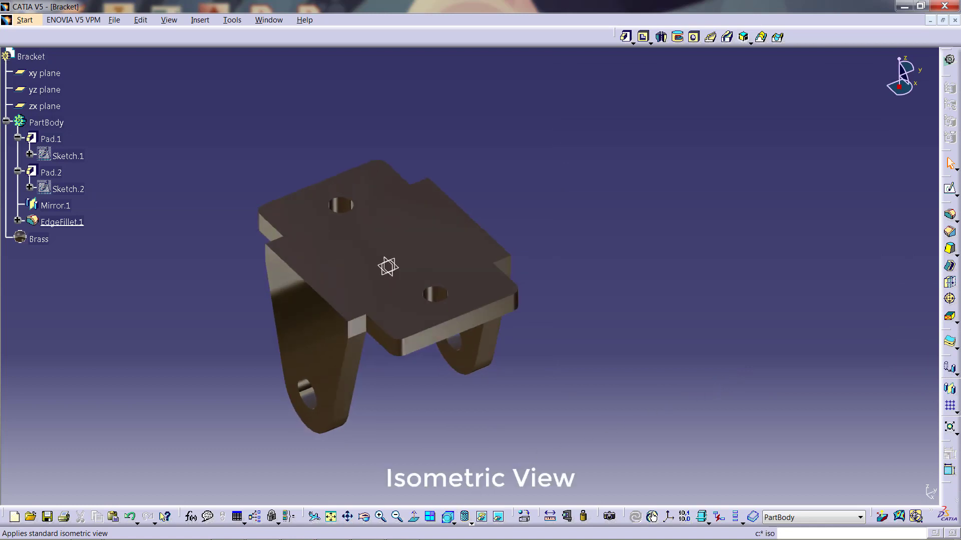
pyautogui.click(332, 517)
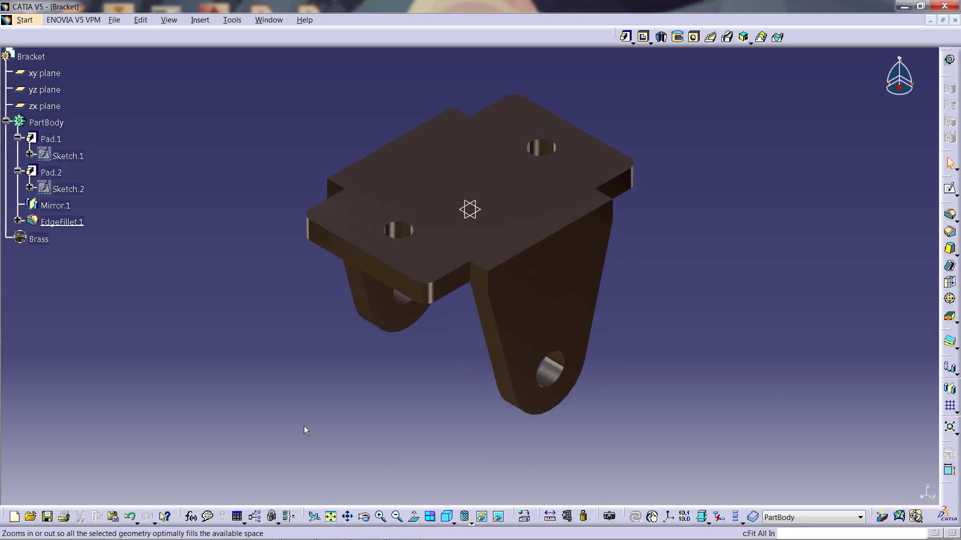
pyautogui.click(115, 20)
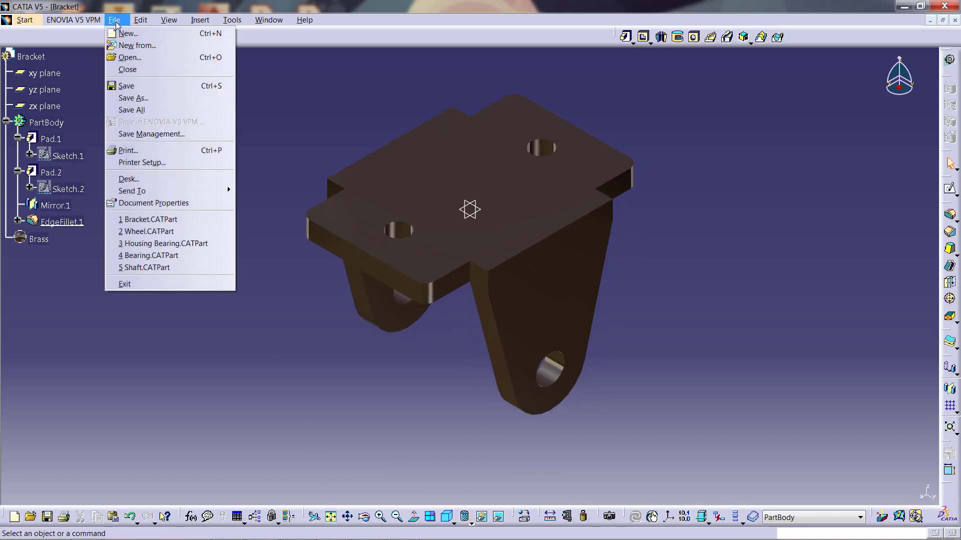
pyautogui.click(201, 100)
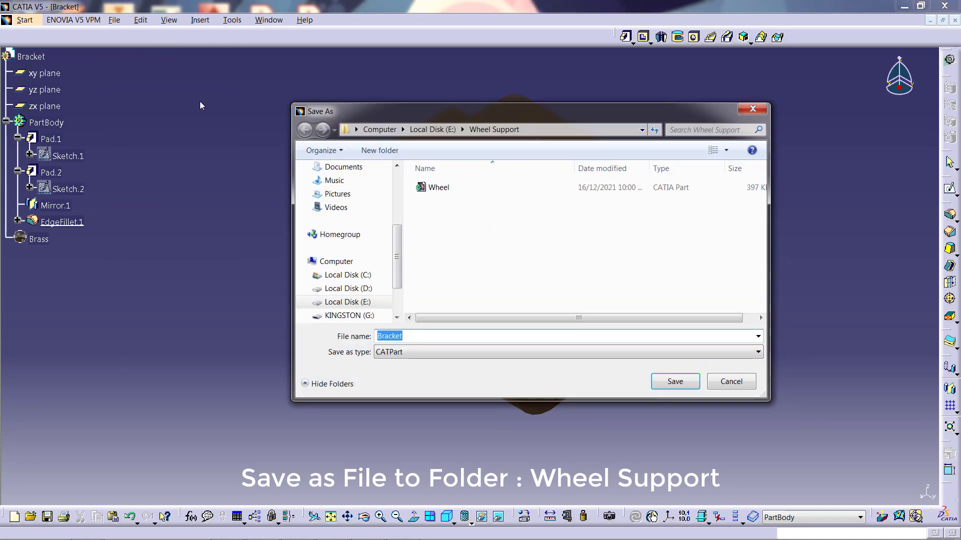
pyautogui.click(675, 382)
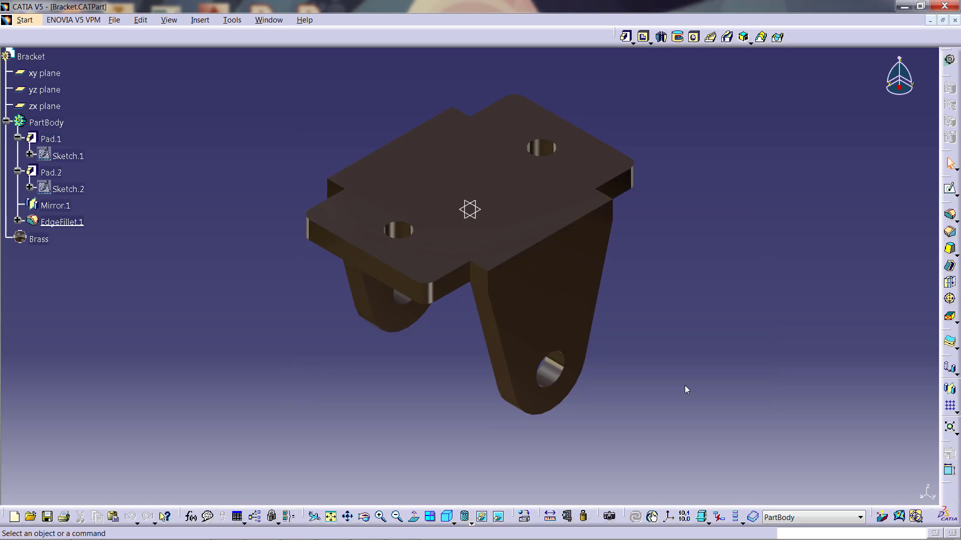